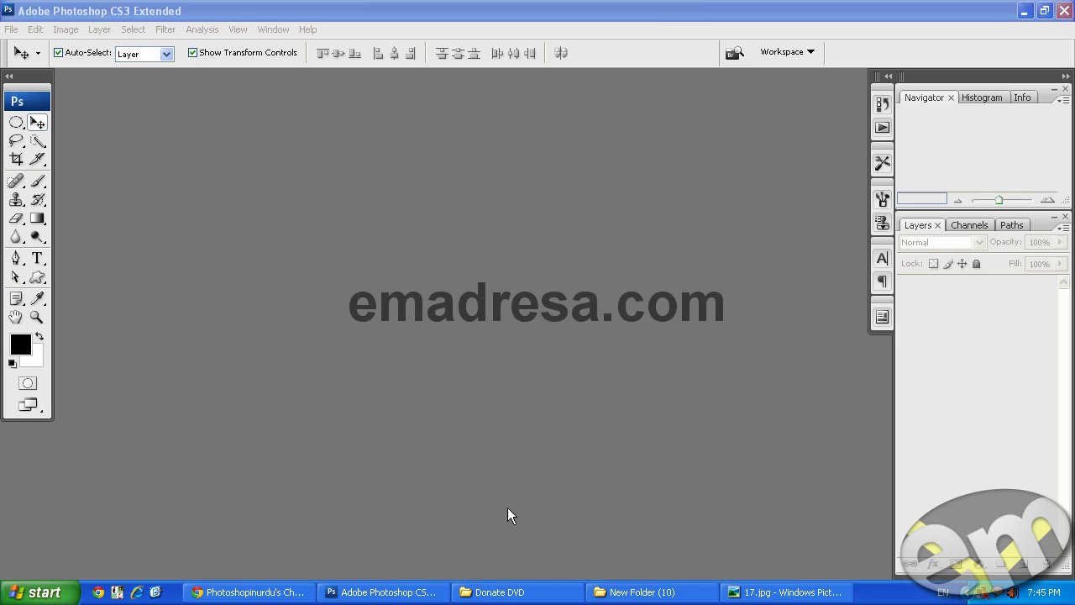
Bring the Donate DVD folder window to the front
left_click(500, 592)
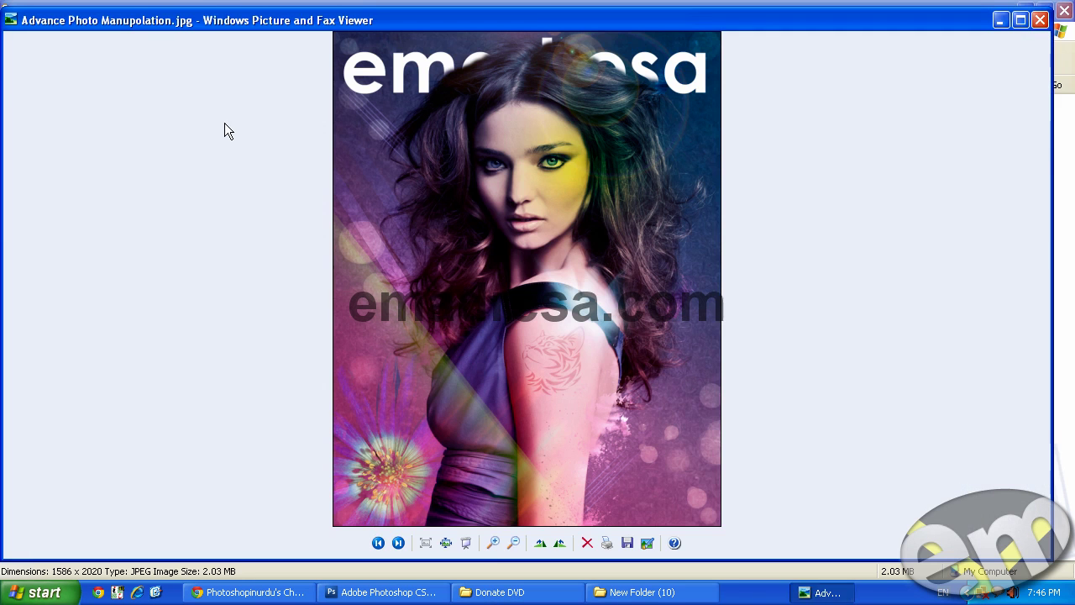
View Advance Photo Manupolation.jpg full-screen, then move on to Designing Logo.jpg
double_click(254, 17)
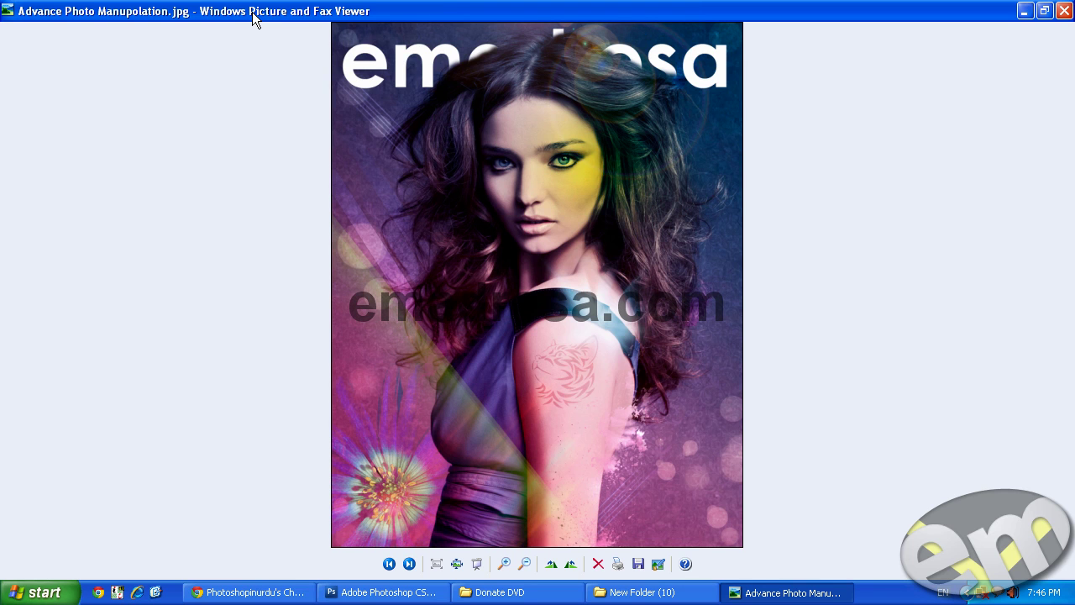
key("Right")
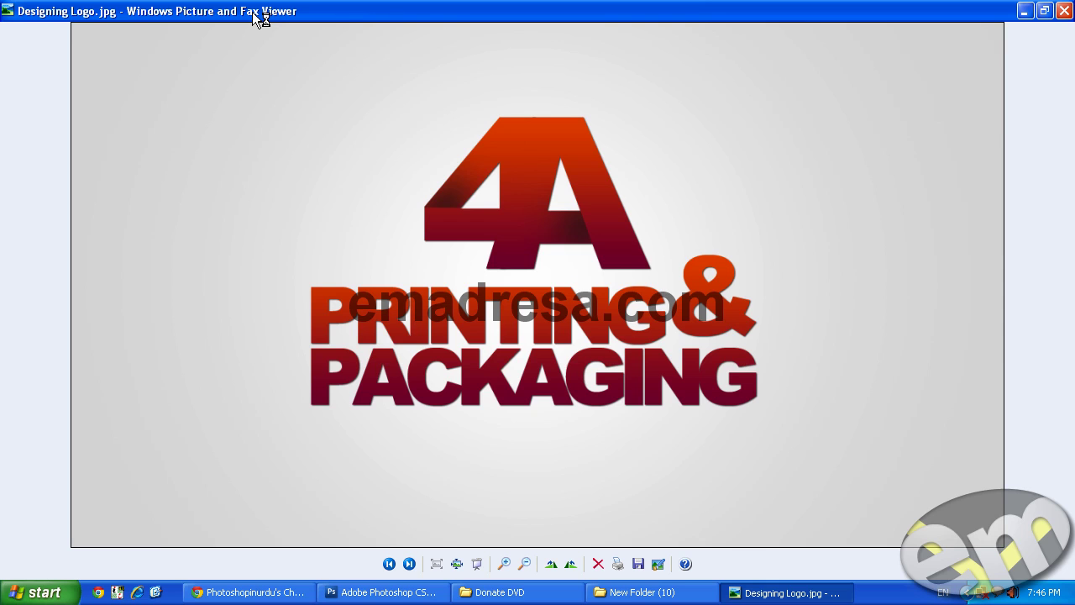
Step through Final-logo.jpg and movie.jpg to reach Searching-final.jpg
key("Right")
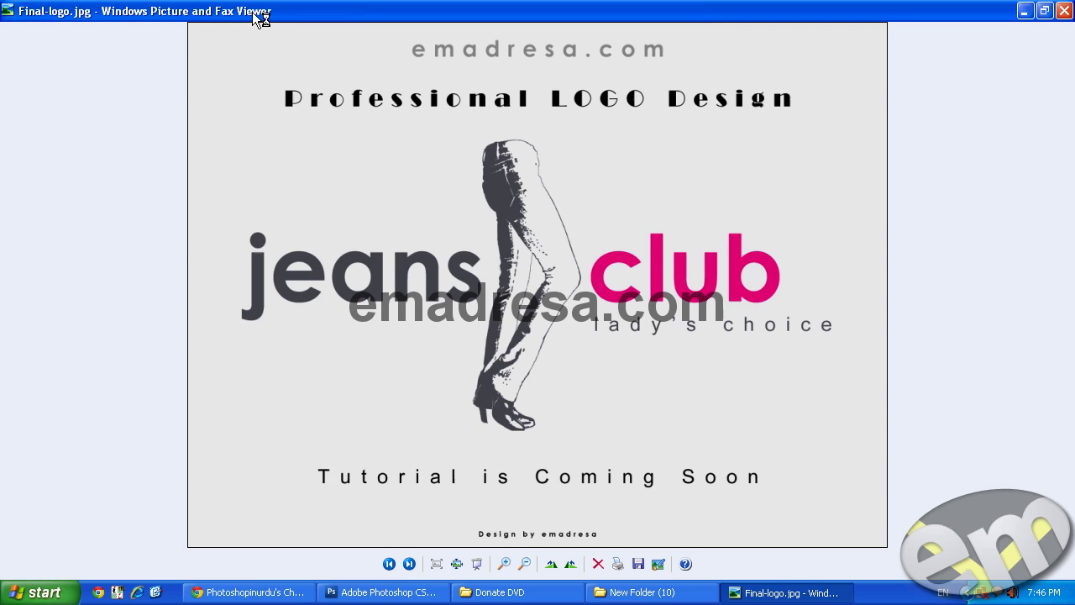
key("Right")
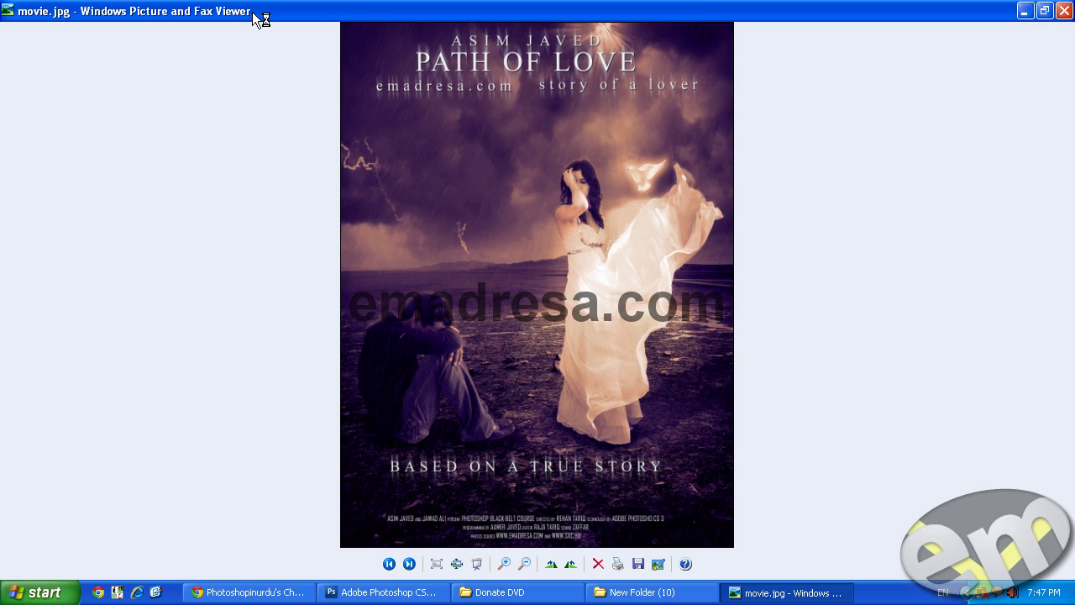
key("Right")
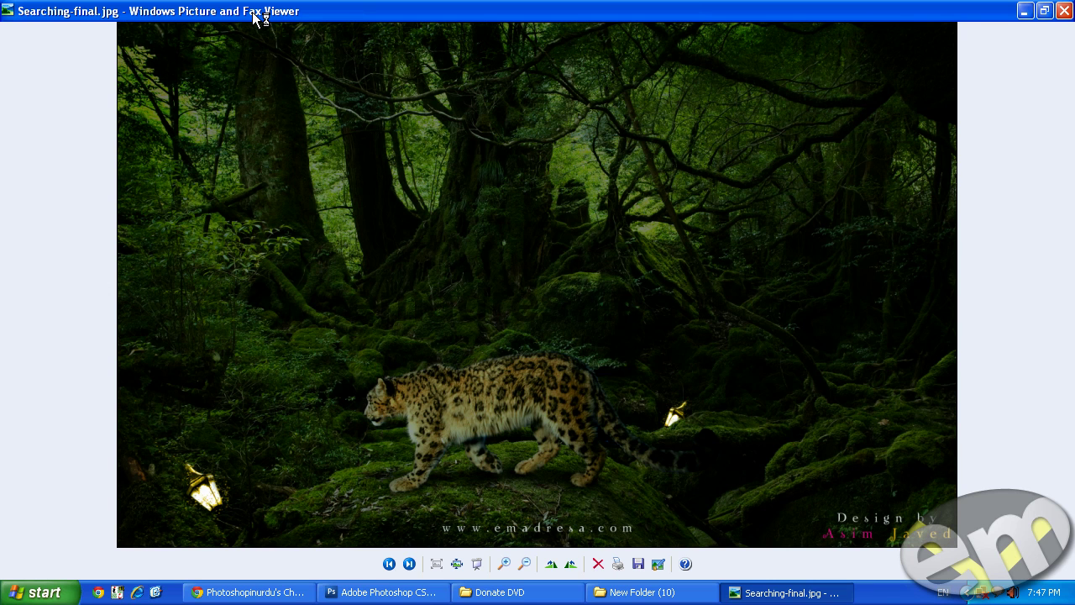
Browse past EID-2011.png and Text-Effect-55.jpg to Picture retouch.jpg
key("Right")
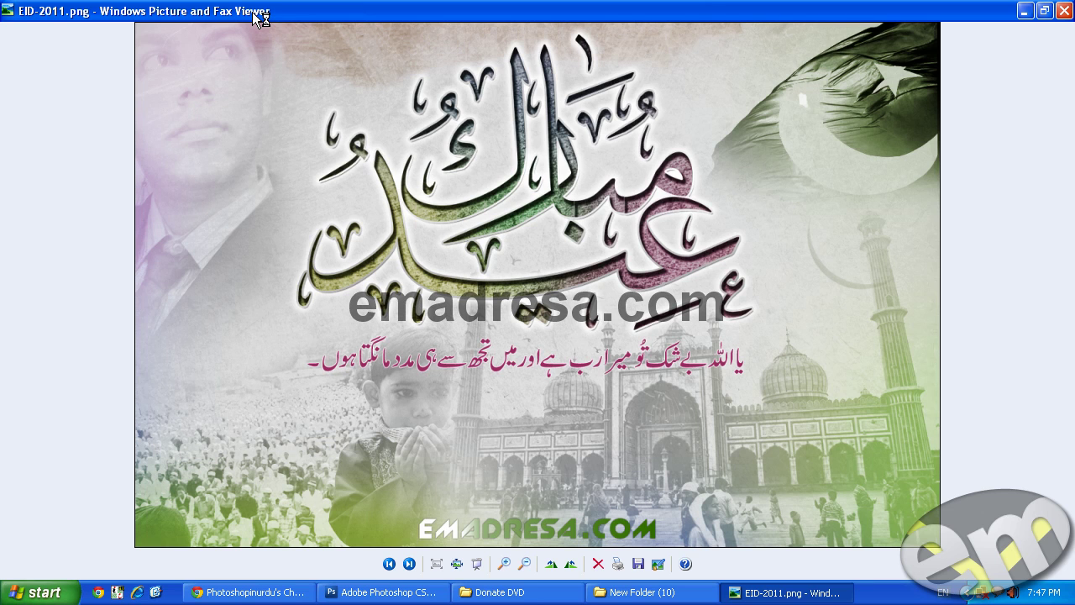
key("Right")
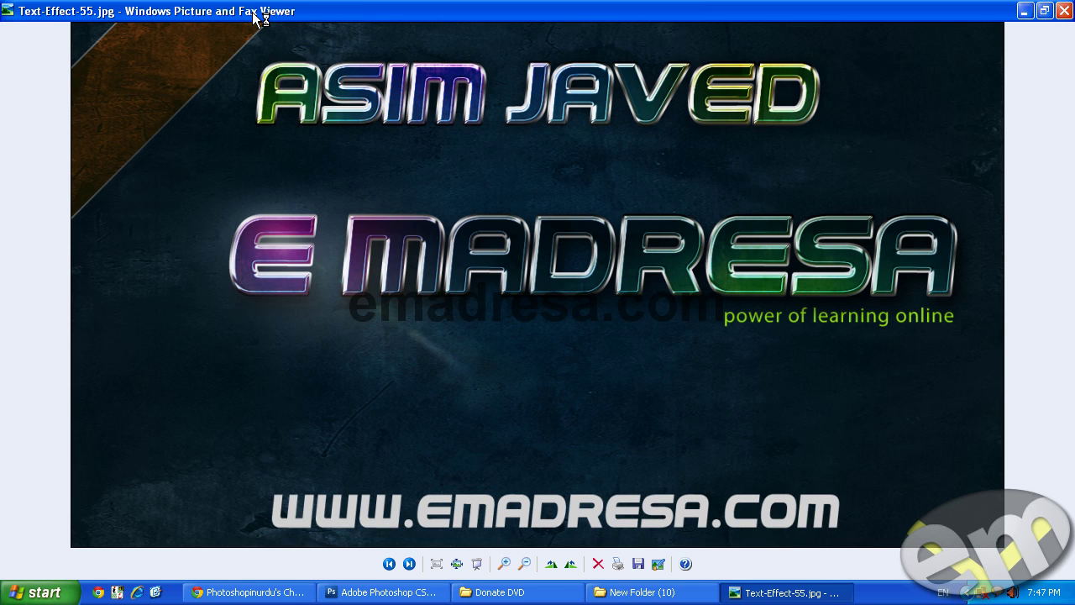
key("Left")
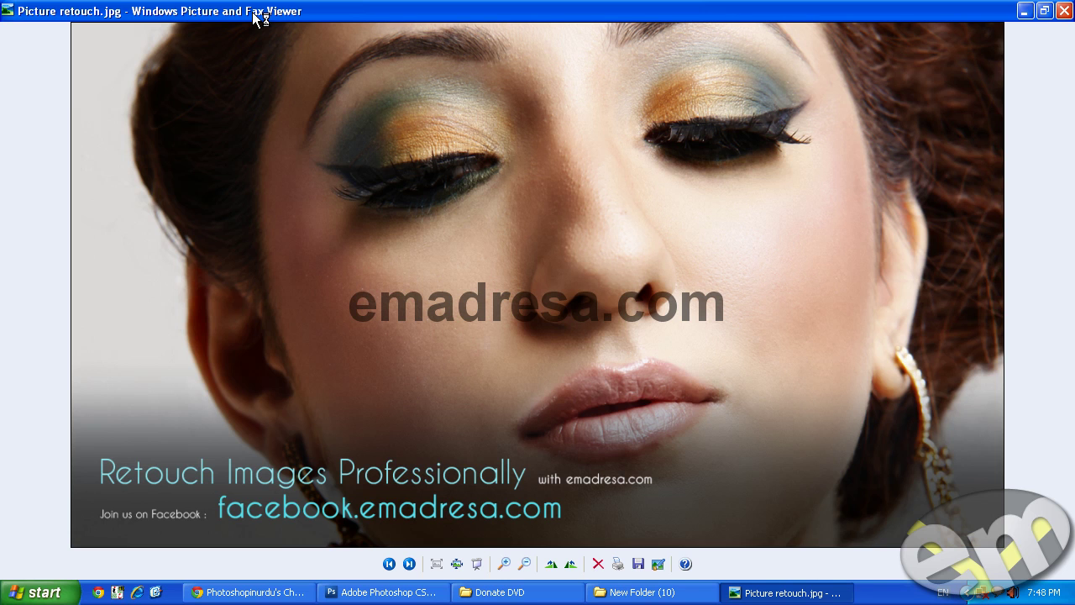
Set the viewer aside and open 17.jpg from New Folder (10)'s Wallpapers folder
left_click(747, 593)
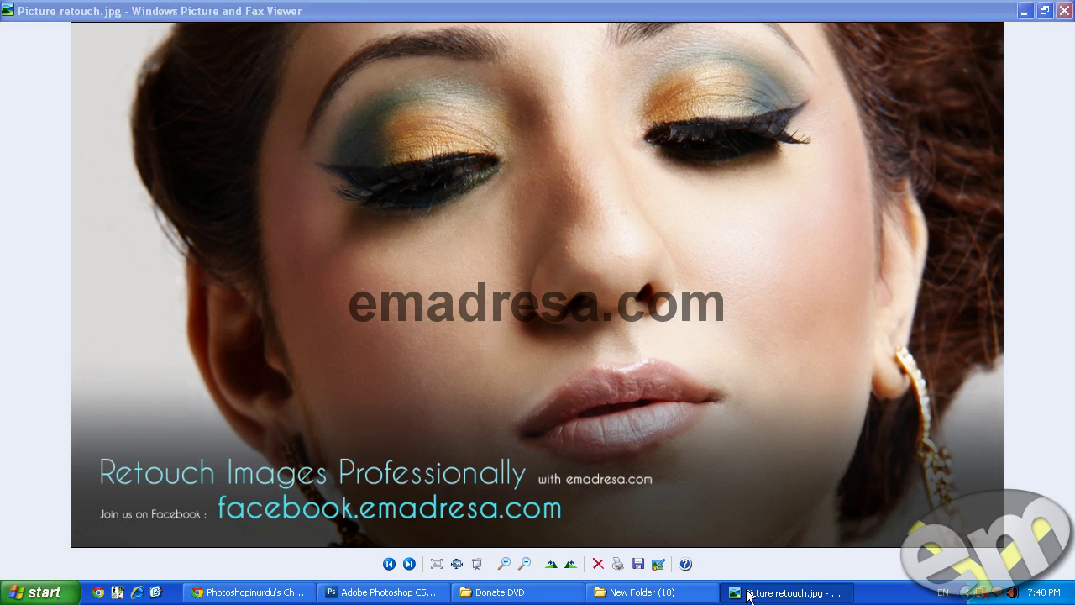
left_click(672, 453)
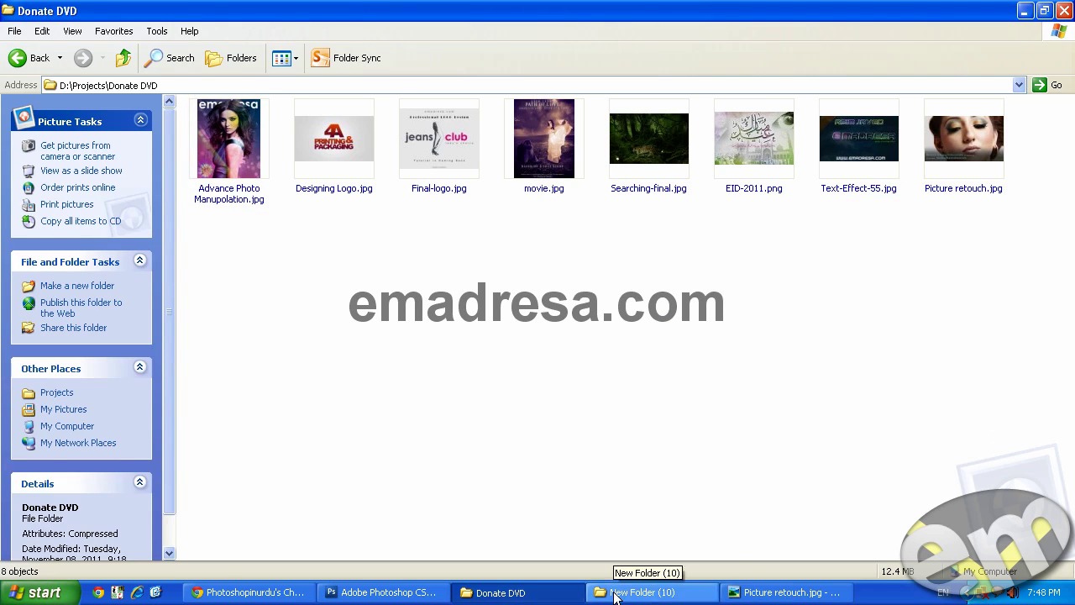
left_click(614, 593)
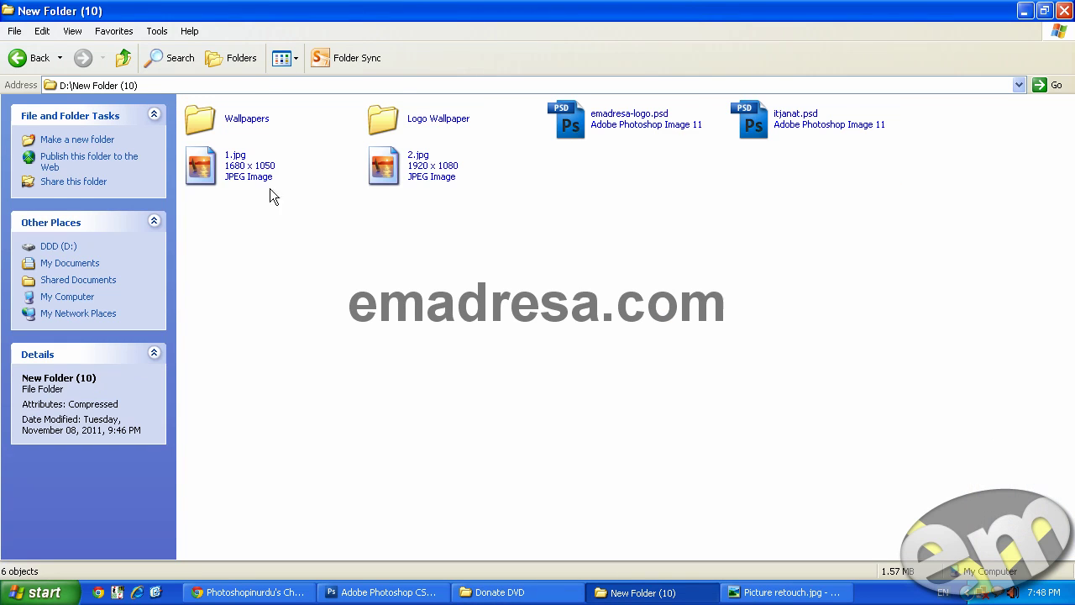
double_click(191, 119)
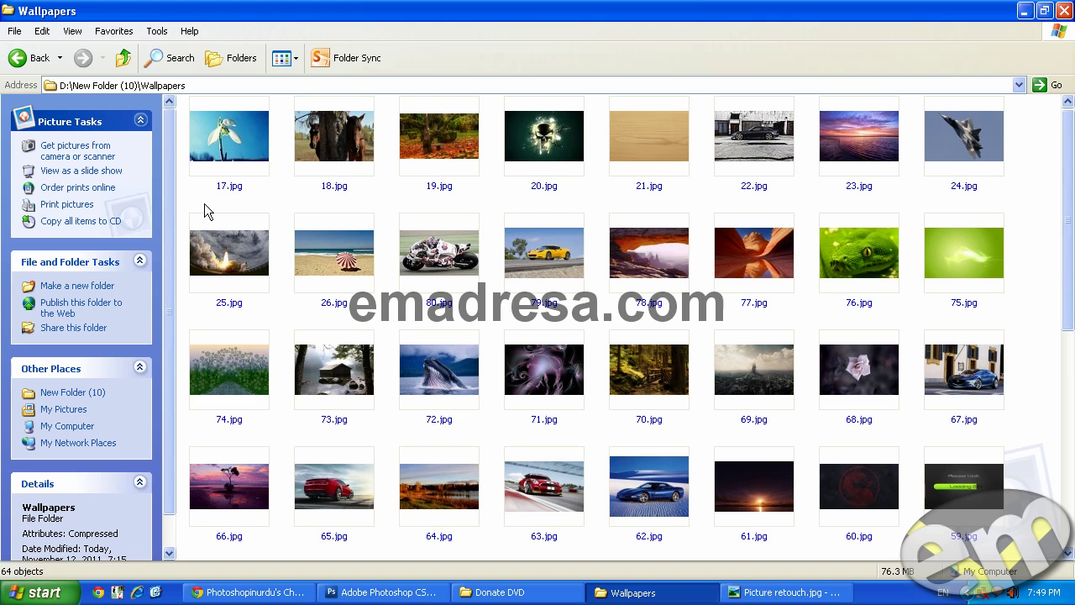
double_click(235, 128)
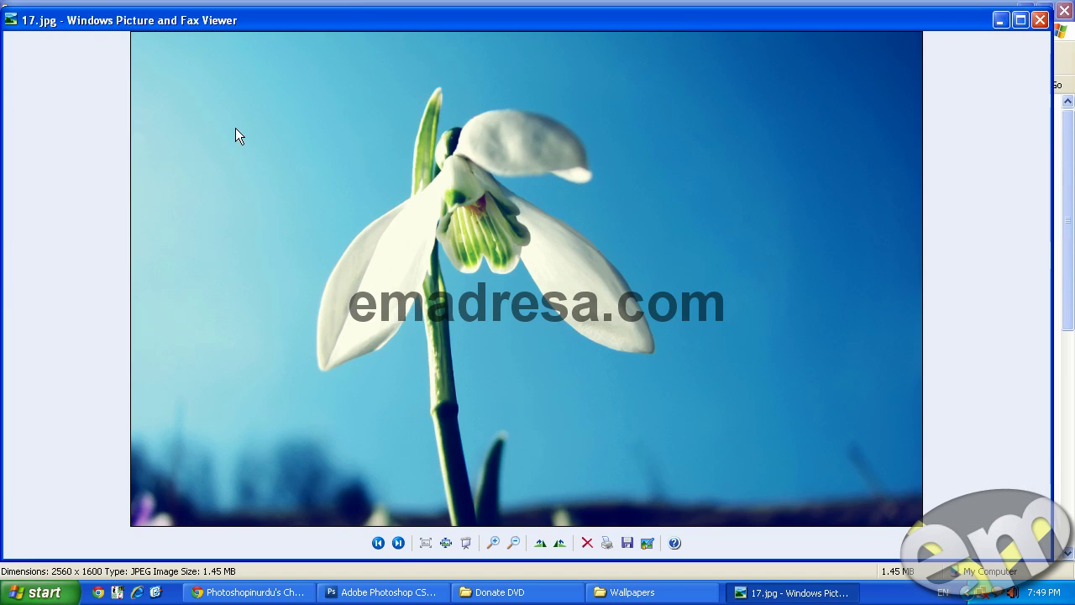
Maximize 17.jpg in the viewer, then minimize it to return to Wallpapers
double_click(346, 20)
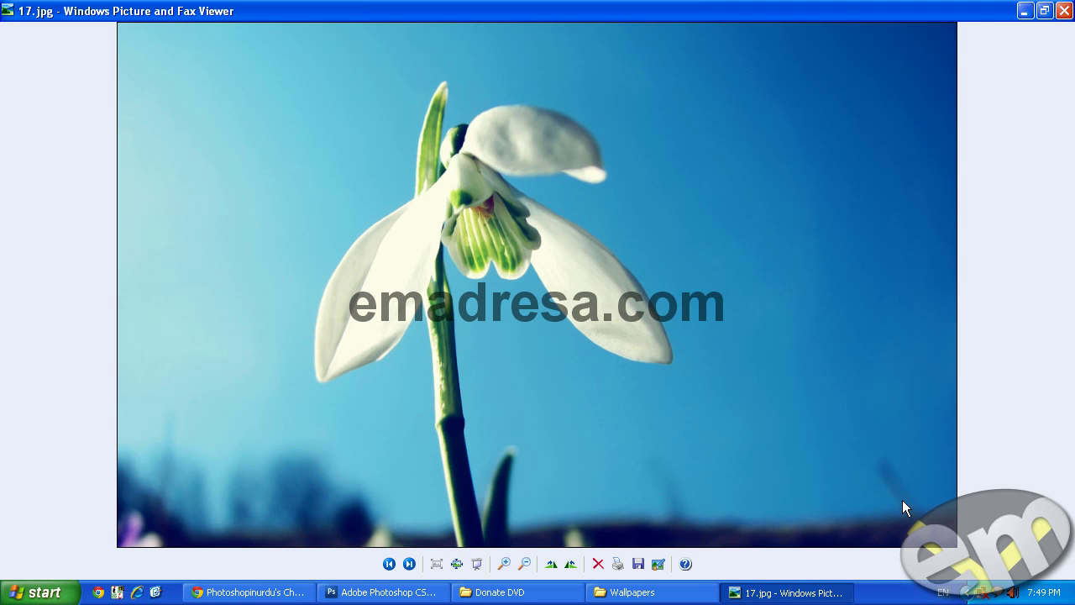
left_click(727, 591)
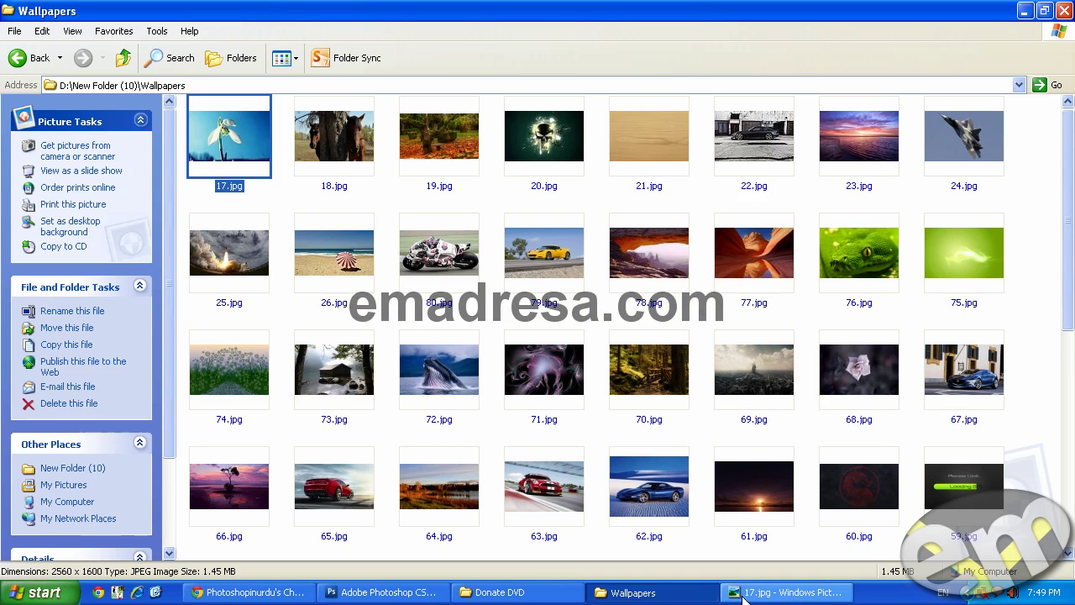
Deselect 17.jpg, scroll through the wallpaper thumbnails, and return to Photoshop
left_click(701, 433)
scroll(699, 435, "down", 5)
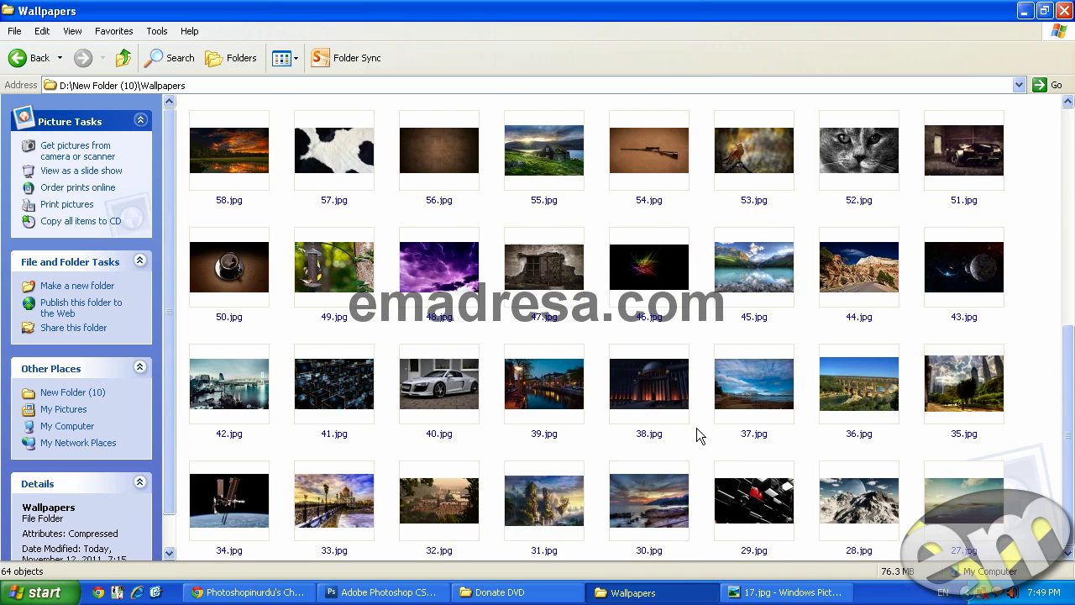
scroll(699, 435, "up", 5)
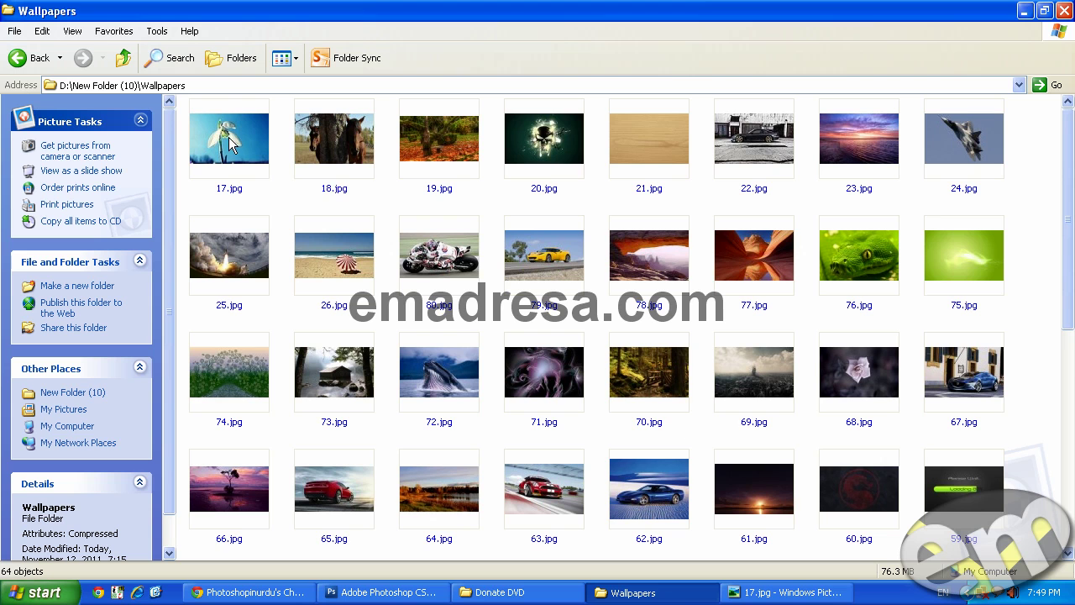
left_click(387, 592)
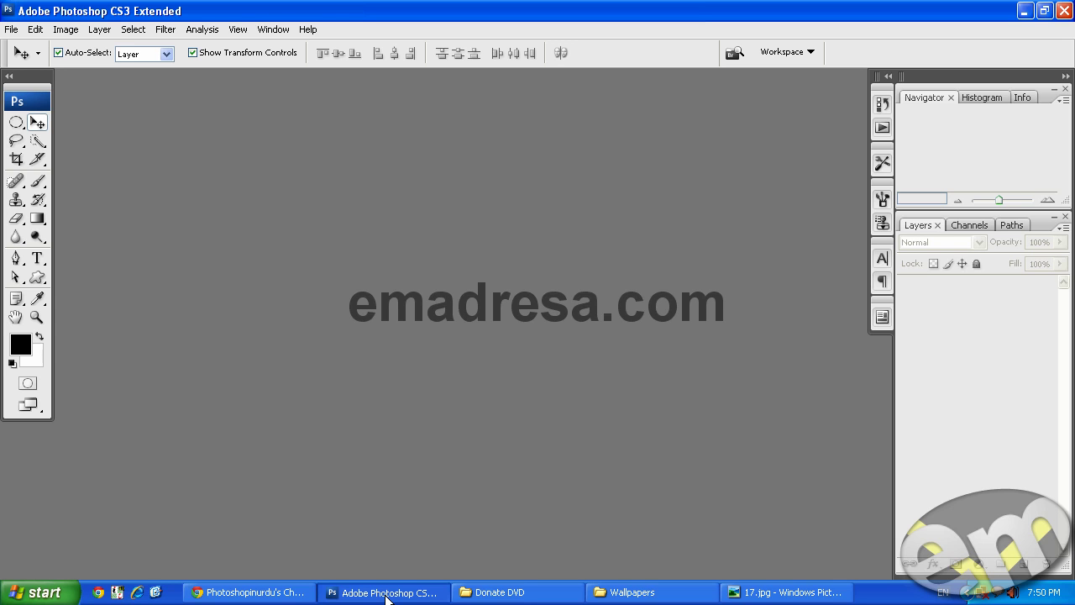
Go up to New Folder (10) and drag itjanat.psd onto Photoshop's taskbar button
left_click(663, 592)
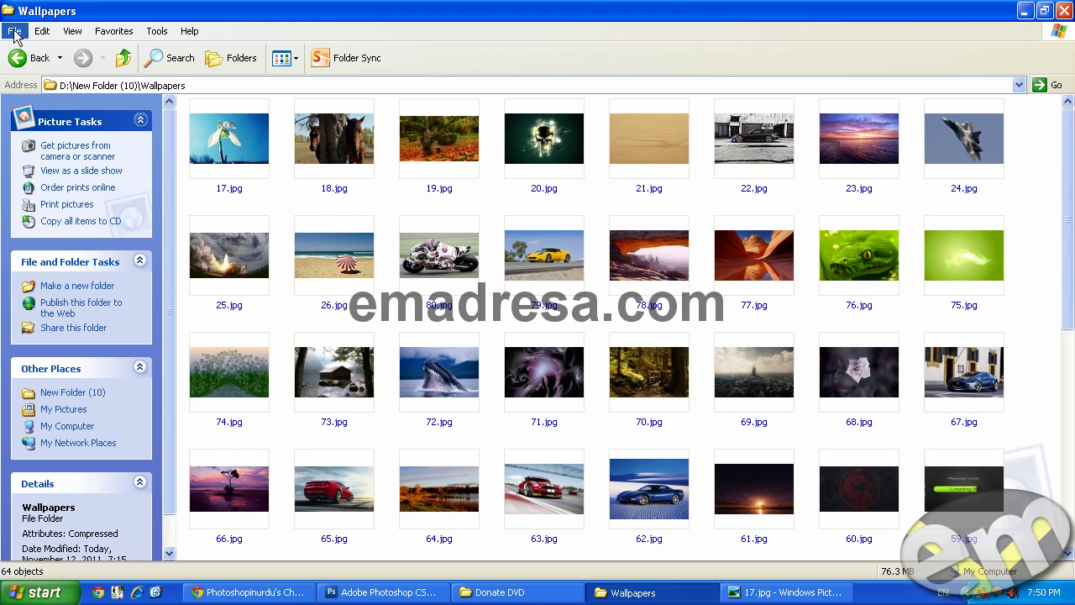
left_click(130, 57)
left_click(773, 116)
left_click(611, 118)
left_click(770, 115)
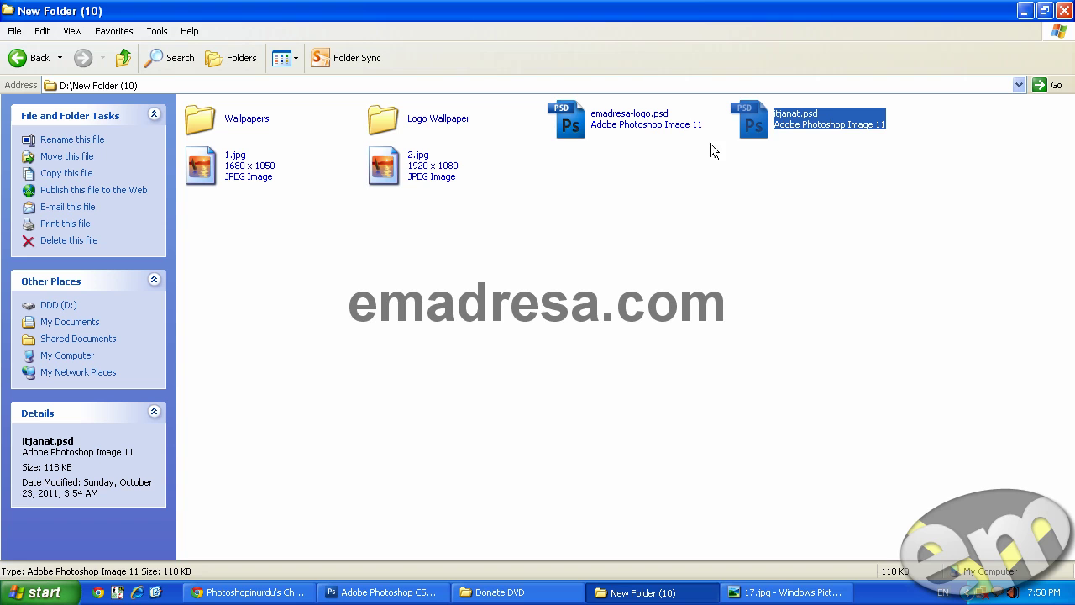
left_click_drag(756, 115, 340, 357)
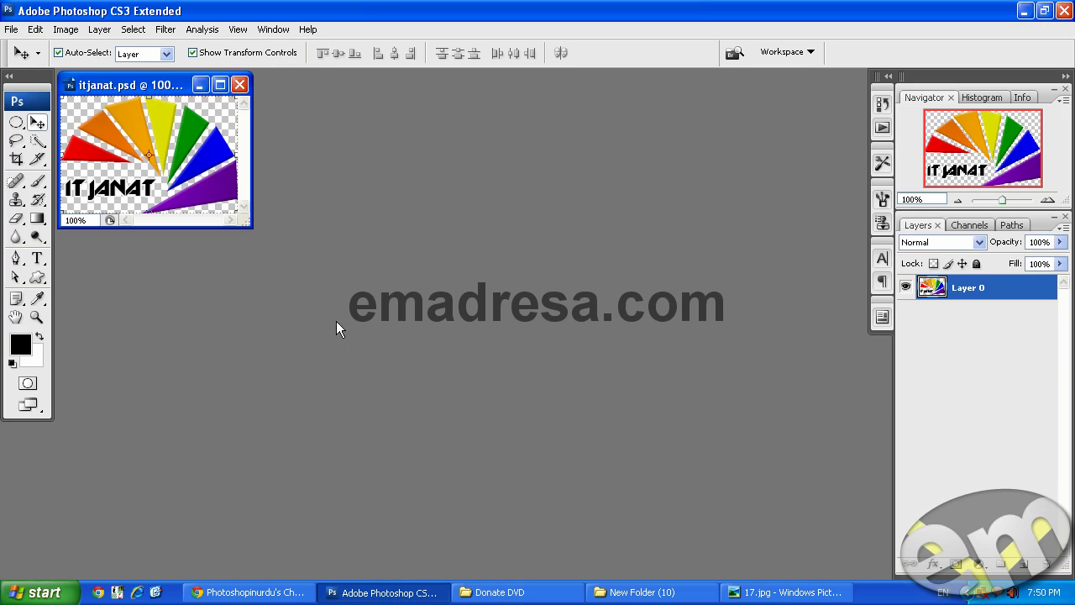
Drop itjanat.psd on the canvas to open the IT JANAT logo and enlarge its window
left_click_drag(252, 228, 593, 476)
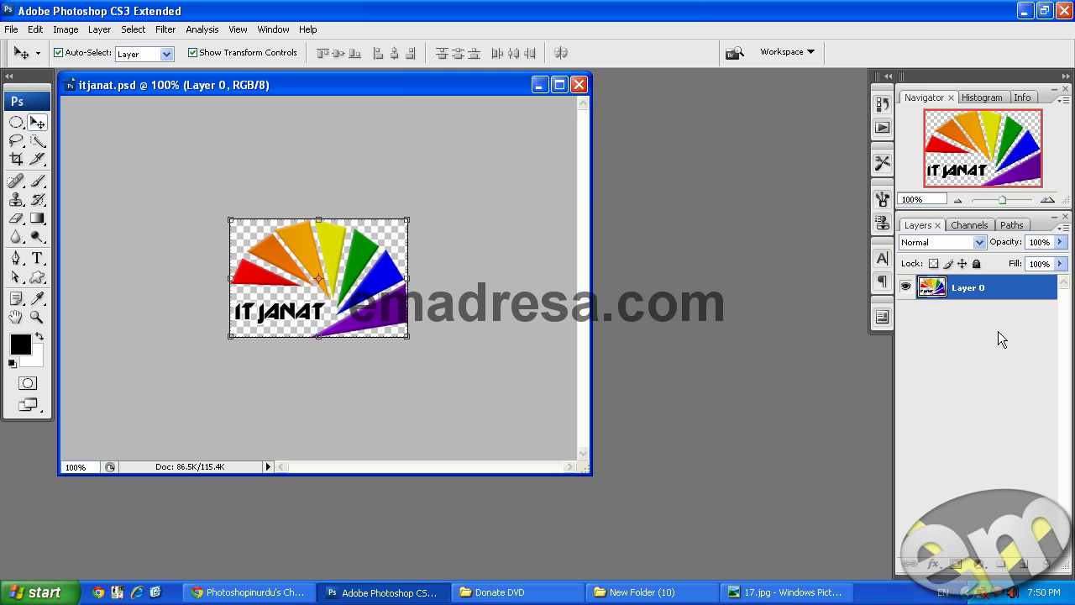
Show the Actions panel, close itjanat.psd, and return to the New Folder (10) window
left_click(882, 128)
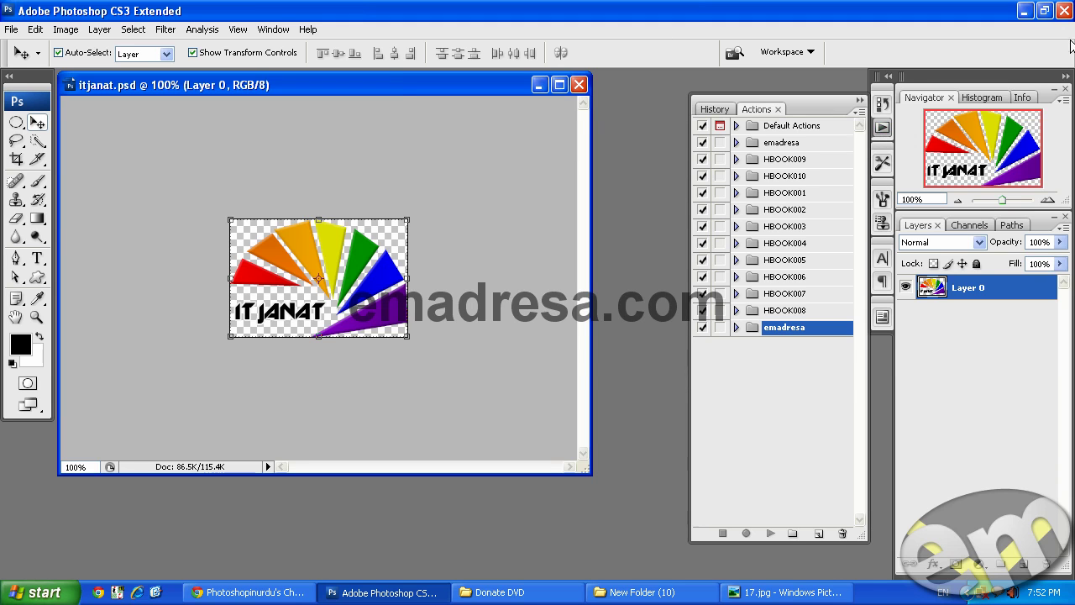
left_click(579, 86)
left_click(643, 593)
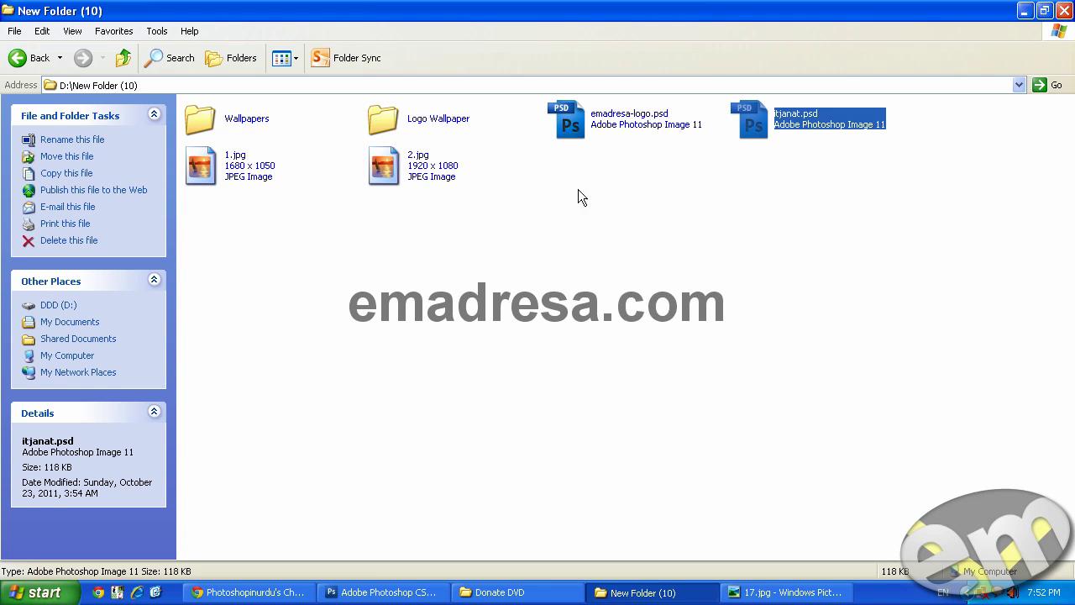
mouse_move(798, 120)
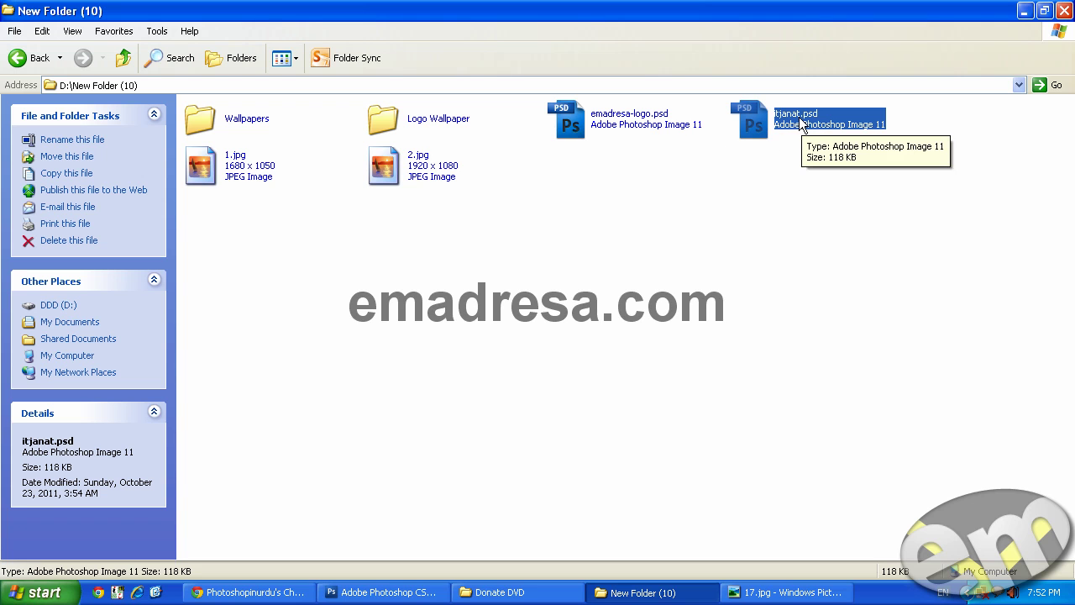
Preview 1.jpg, open it in Photoshop, and start a new action set
left_click(213, 145)
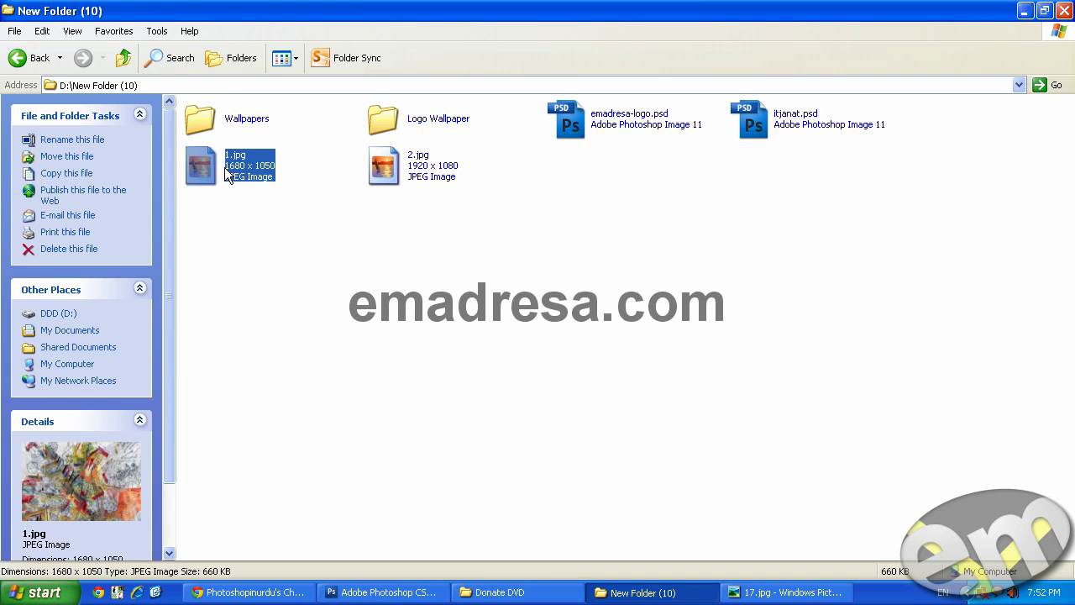
left_click(399, 171)
double_click(238, 164)
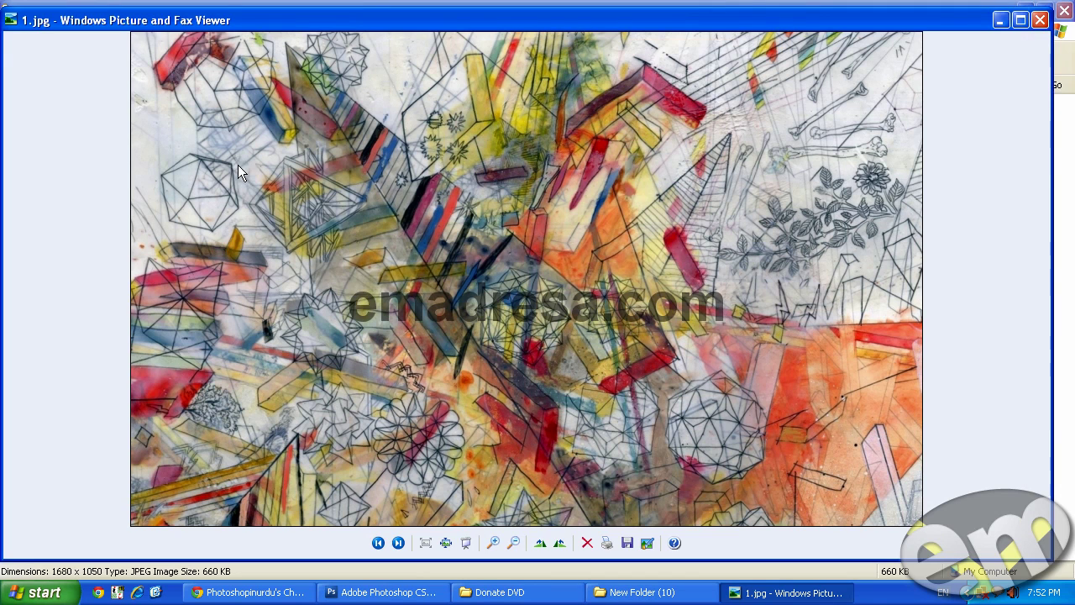
double_click(773, 20)
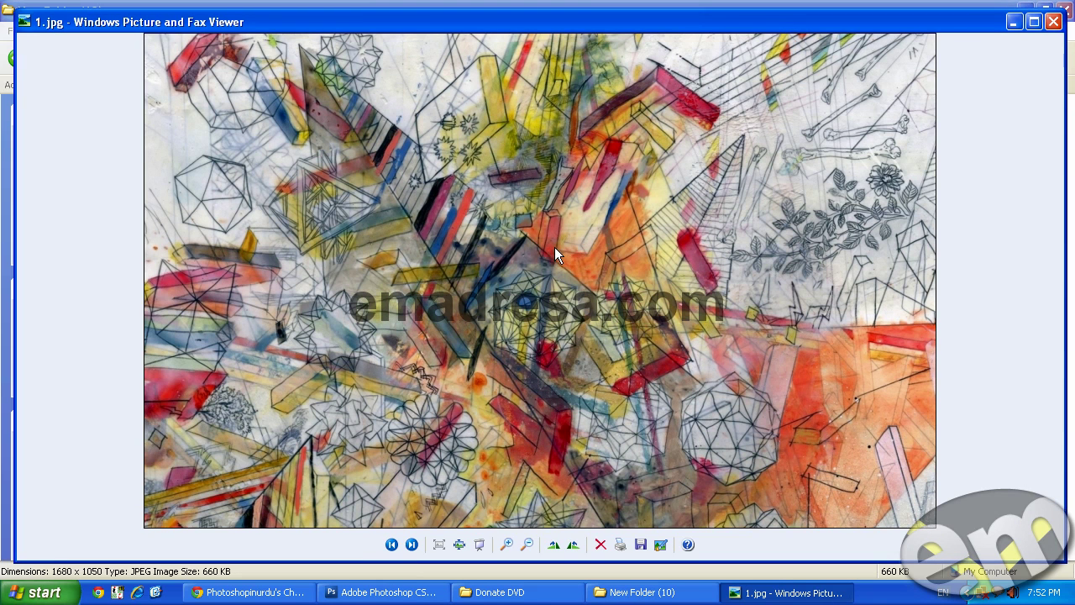
left_click(1054, 22)
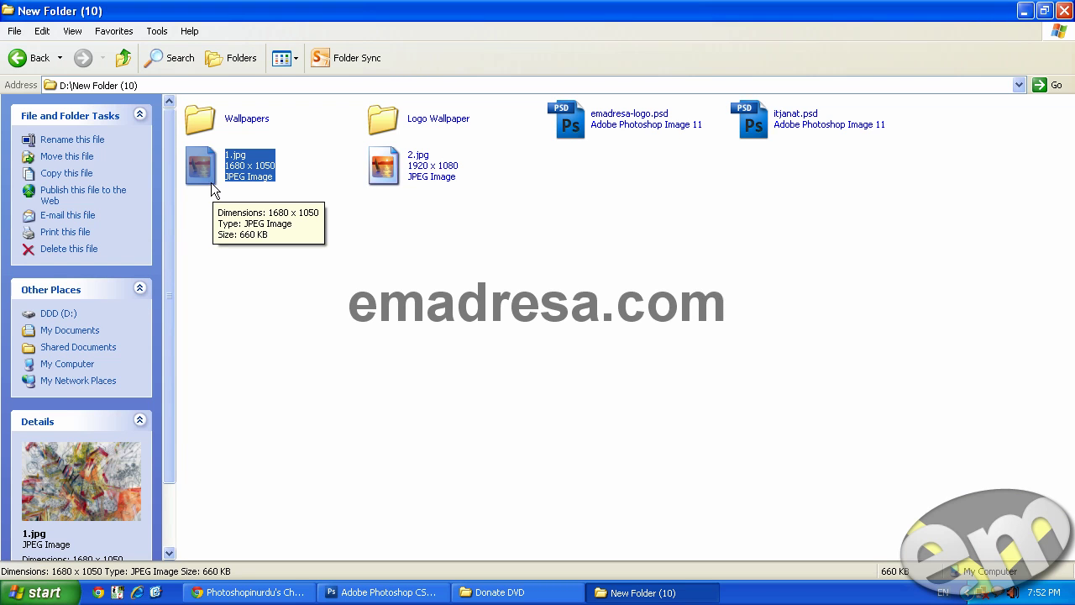
mouse_move(212, 188)
left_mouse_down()
mouse_move(370, 599)
mouse_move(343, 348)
left_mouse_up()
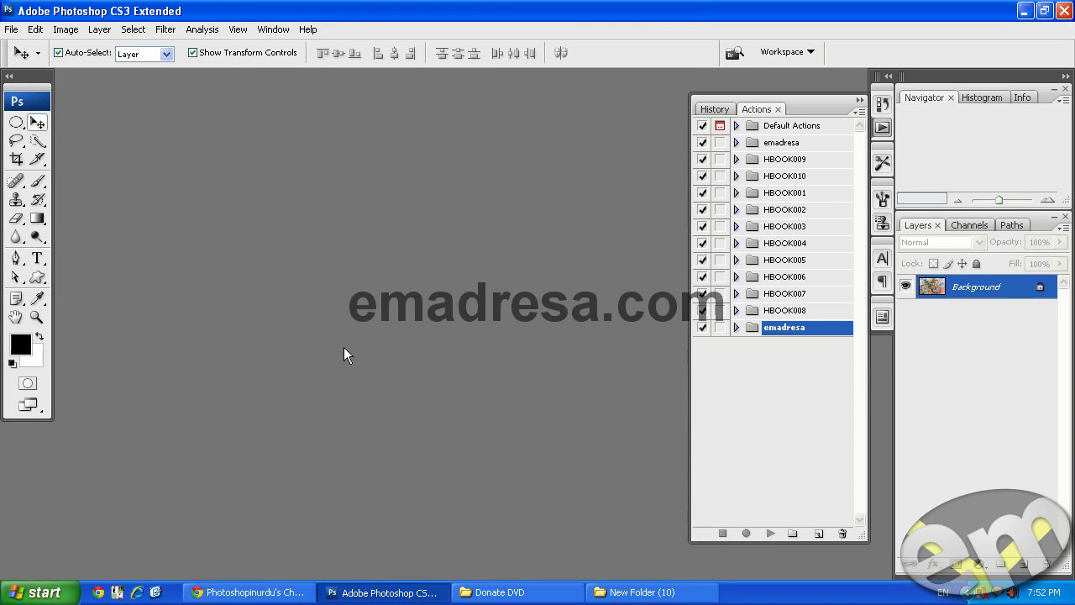
left_click(792, 533)
Name the new set Logo and start recording an itjanatlogo action in it
type("Logo")
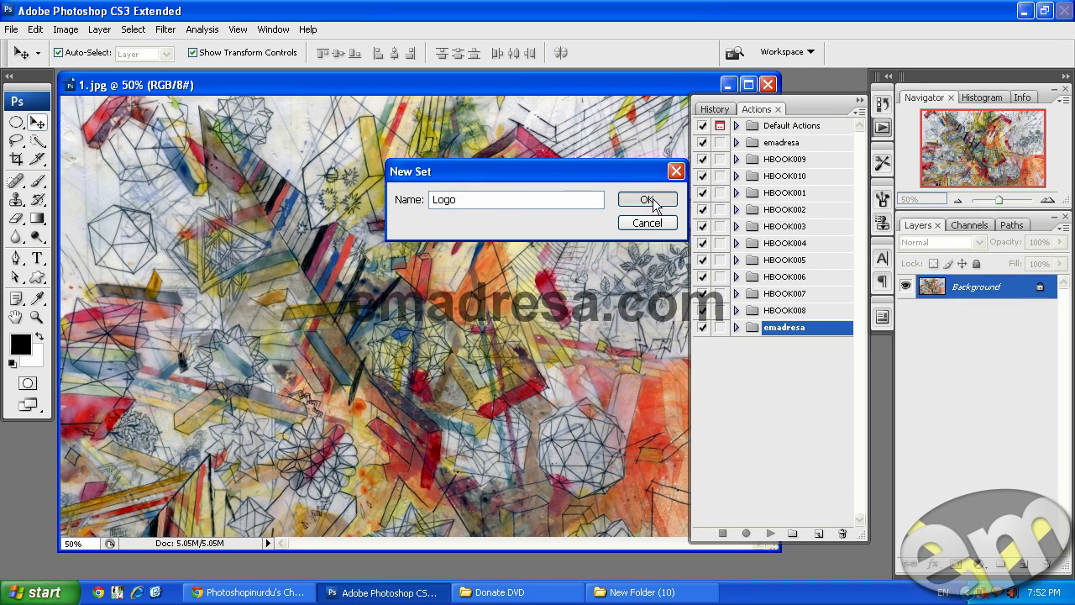
left_click(651, 202)
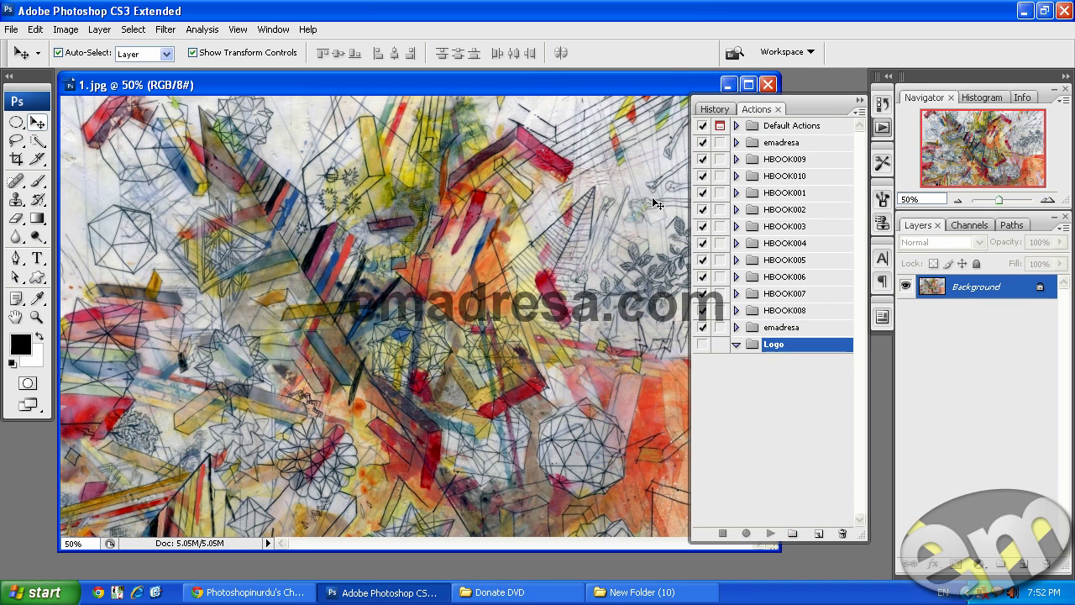
left_click(818, 533)
type("itjanatlogo")
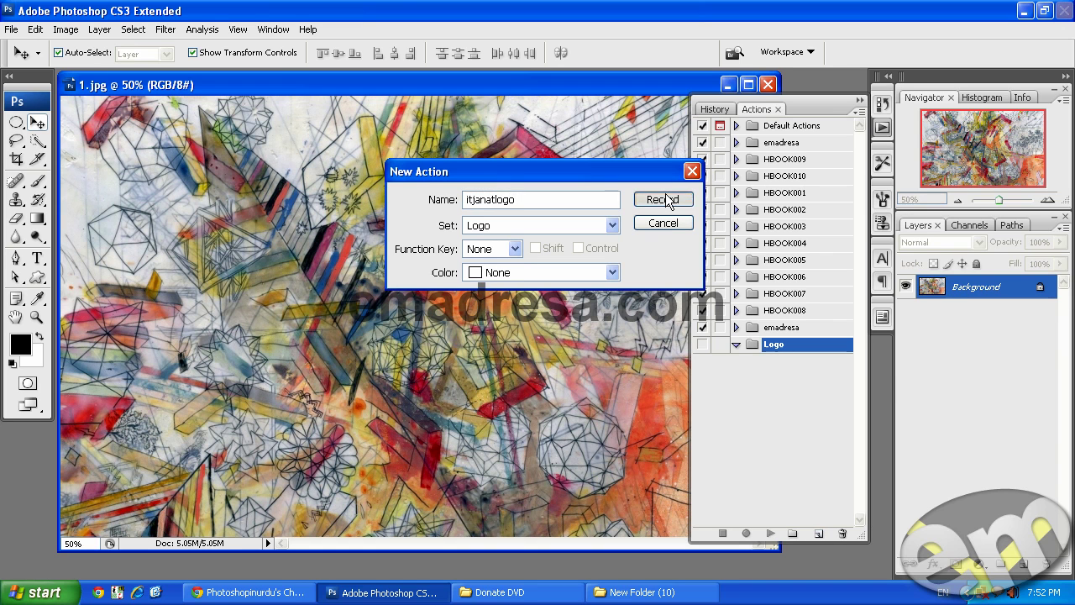
left_click(660, 199)
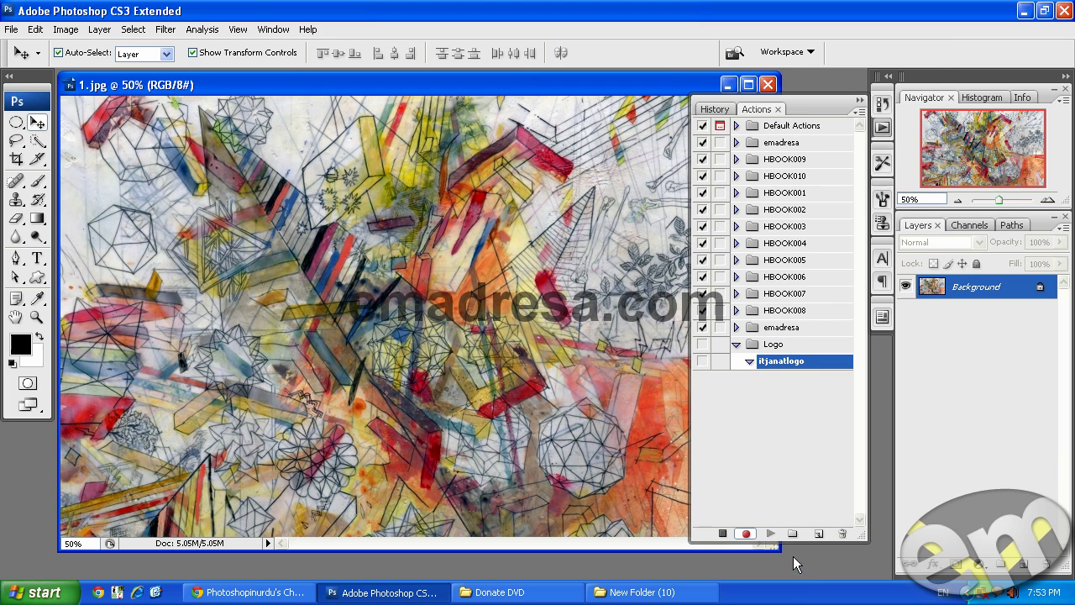
key("ctrl+o")
Open itjanat.psd and expand its recorded Open step in the Actions panel
left_click(165, 161)
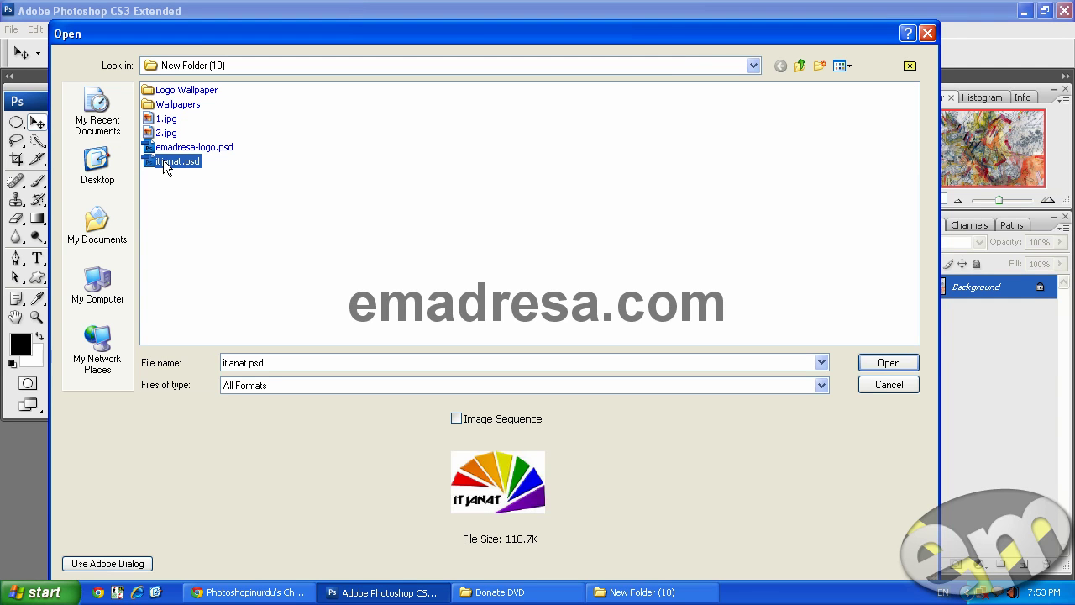
left_click(873, 365)
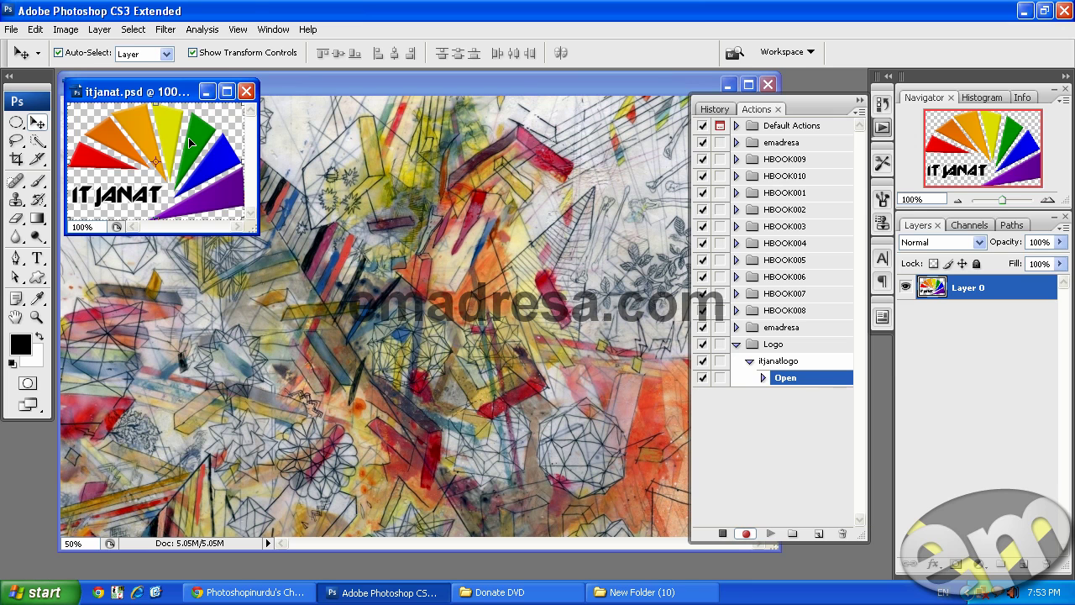
left_click(763, 378)
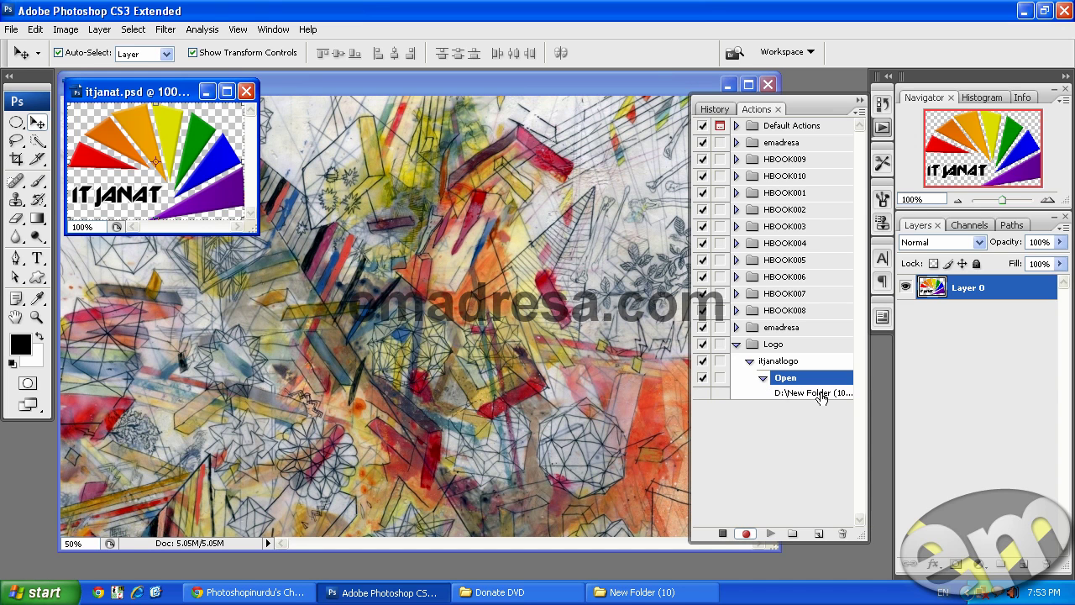
left_click(659, 594)
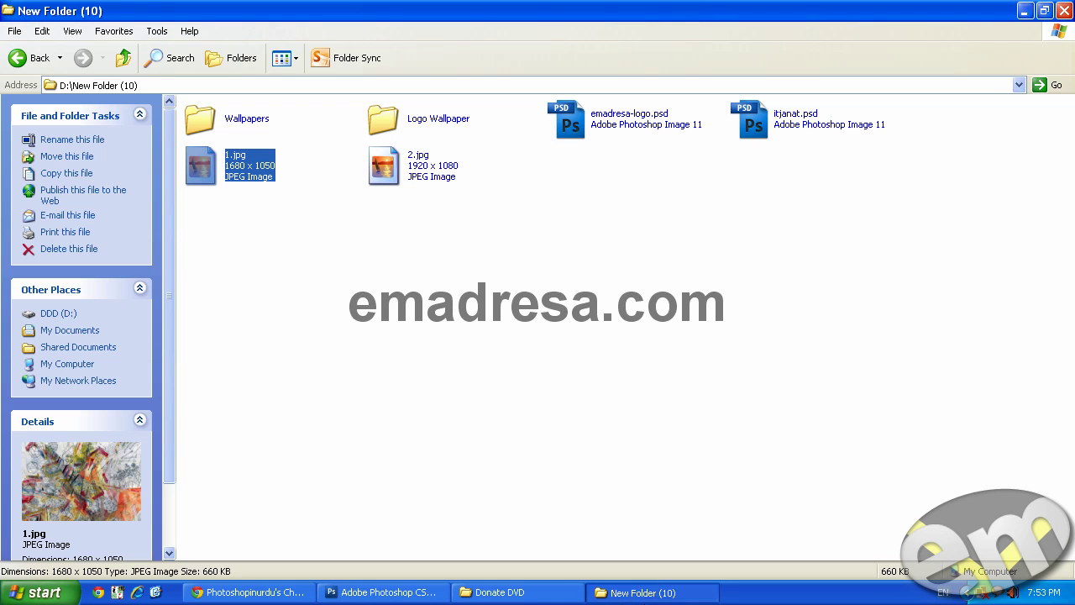
mouse_move(794, 119)
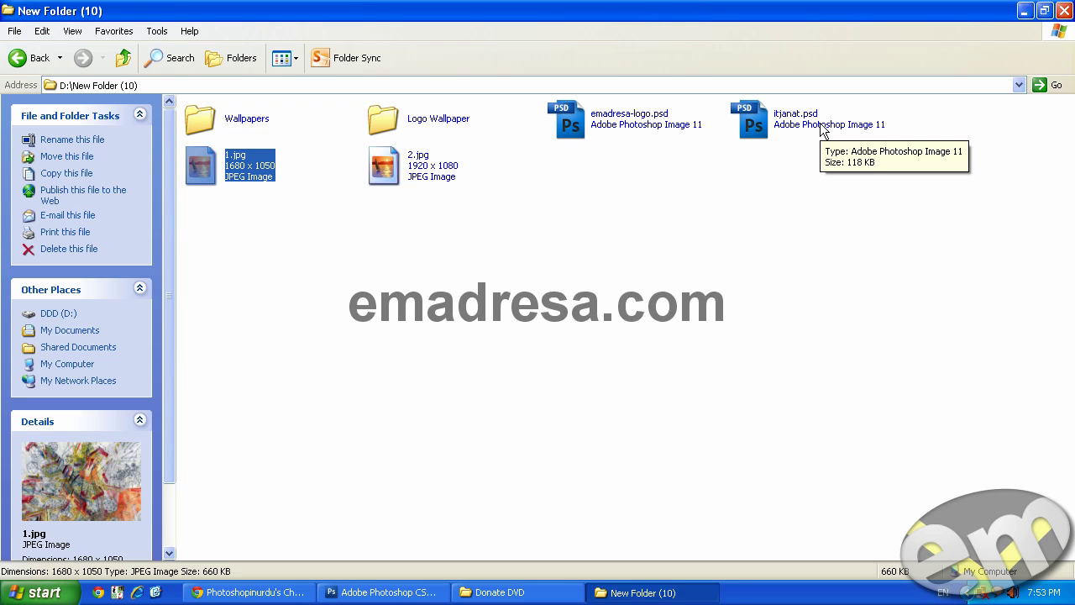
double_click(823, 126)
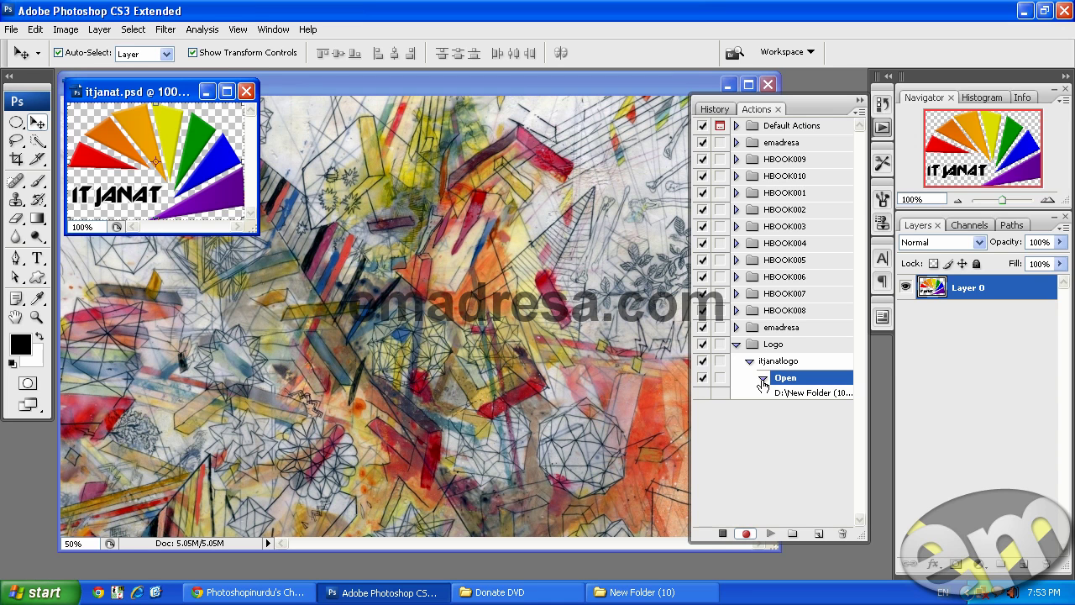
Copy the whole itjanat.psd logo and paste it into 1.jpg as Layer 1
left_click(762, 380)
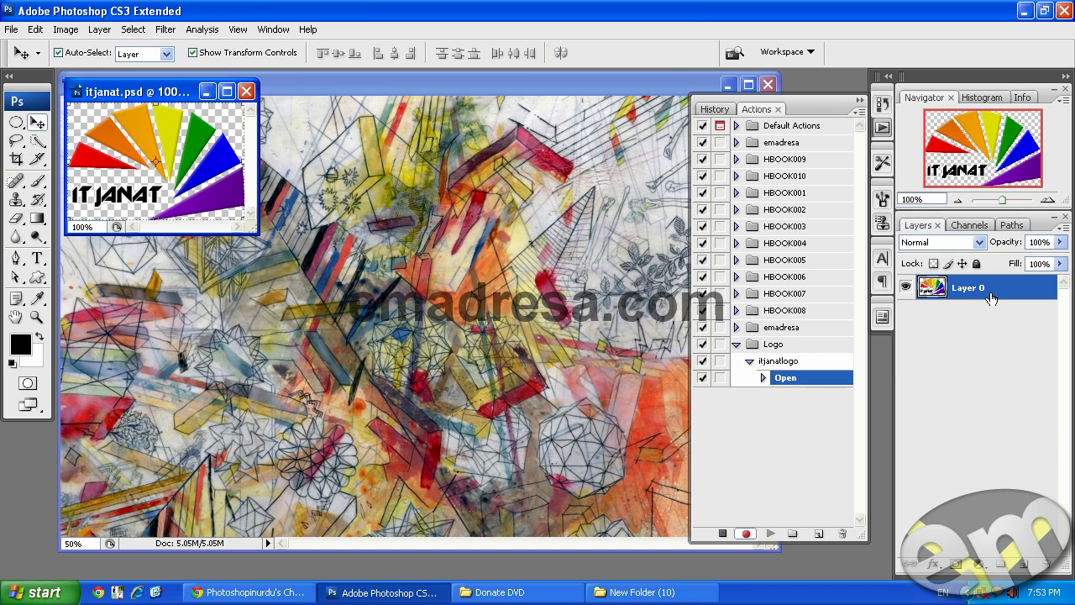
key("ctrl+a")
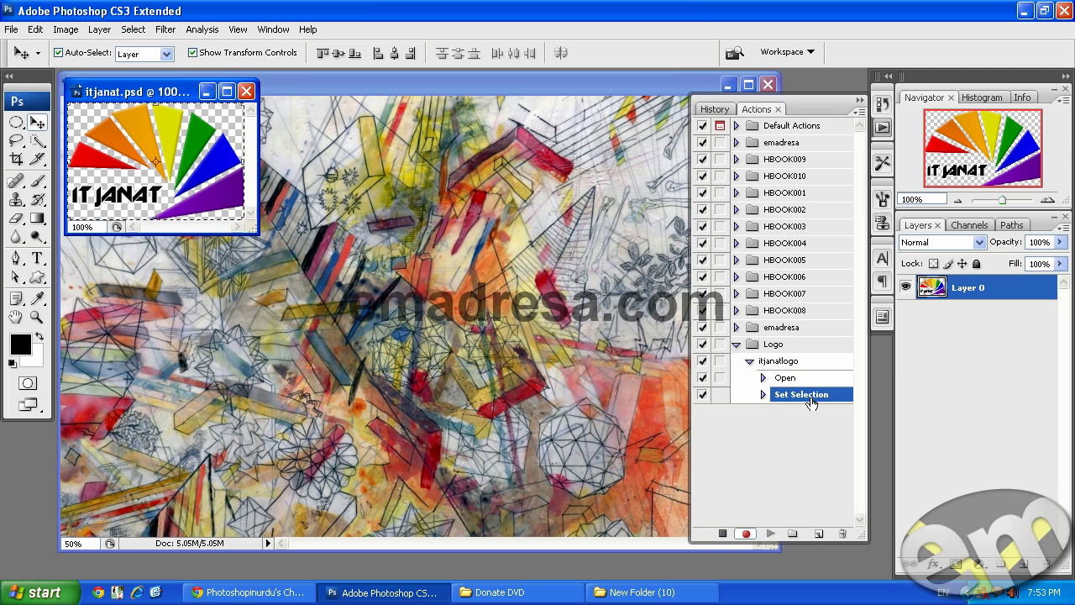
key("ctrl+c")
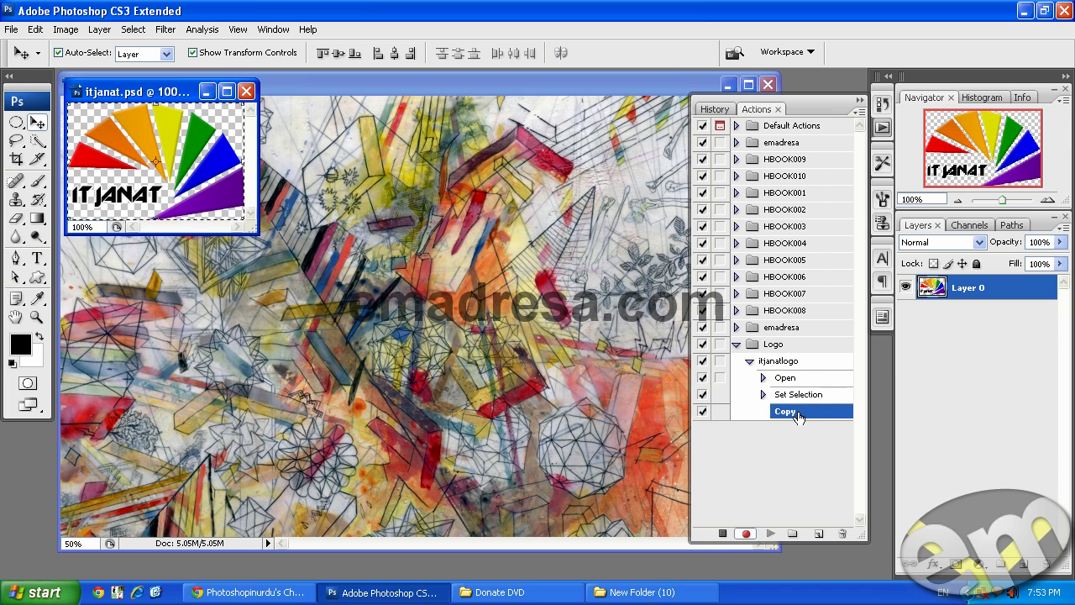
left_click(403, 82)
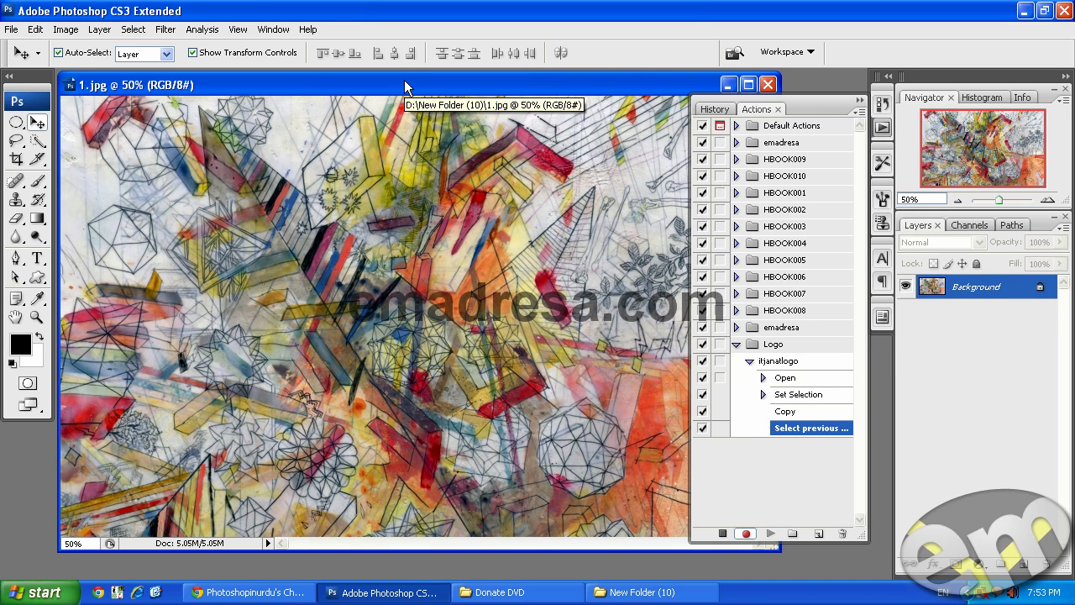
key("ctrl+v")
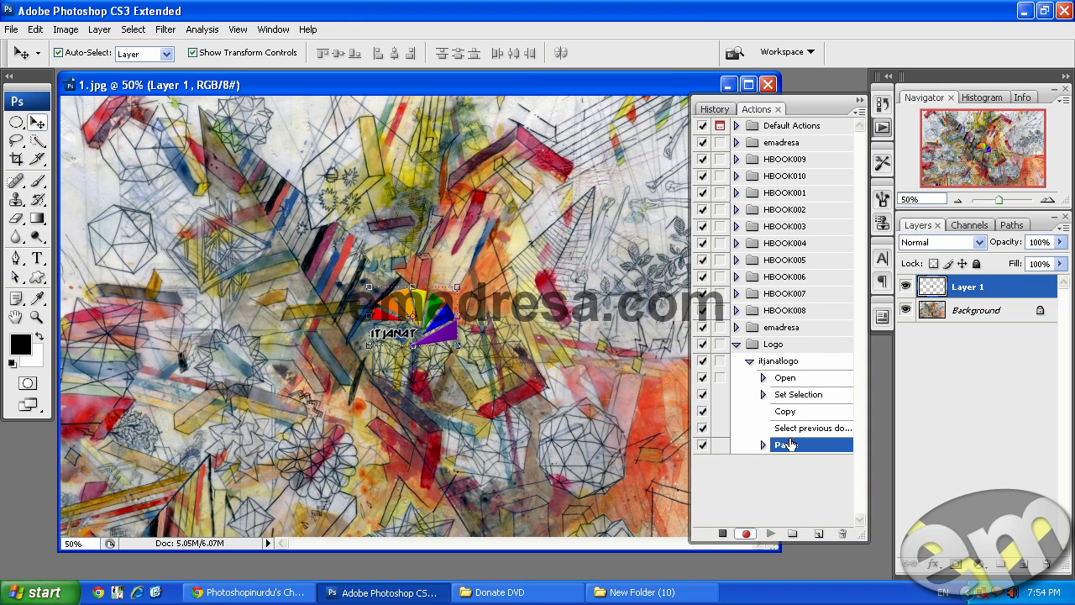
left_click_drag(789, 445, 1005, 309)
Align the logo to 1.jpg's bottom and right edges using the Background layer
left_click(1005, 310, "shift")
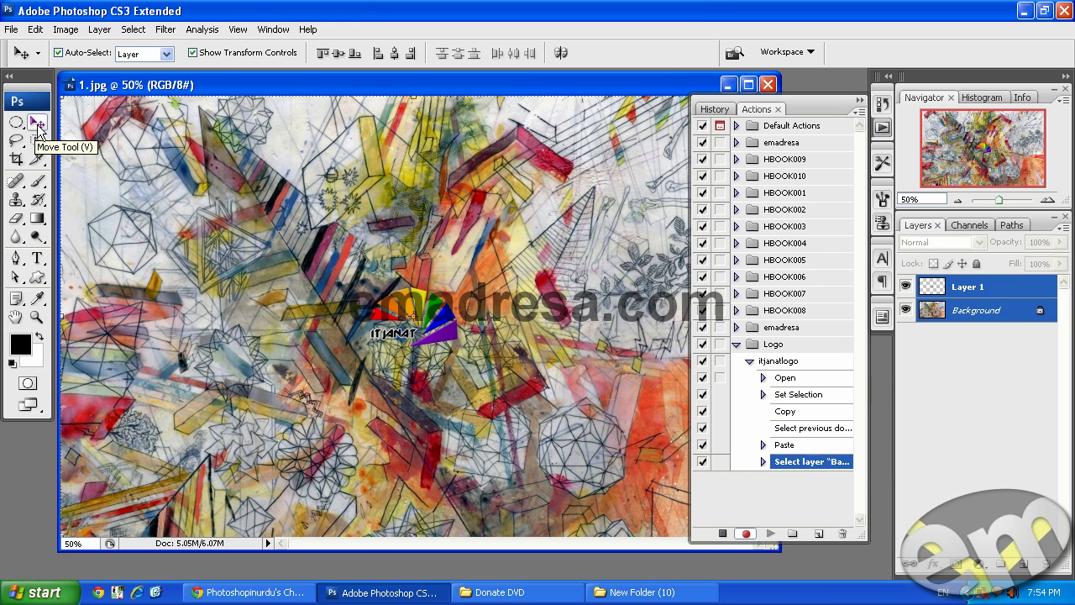
left_click(355, 54)
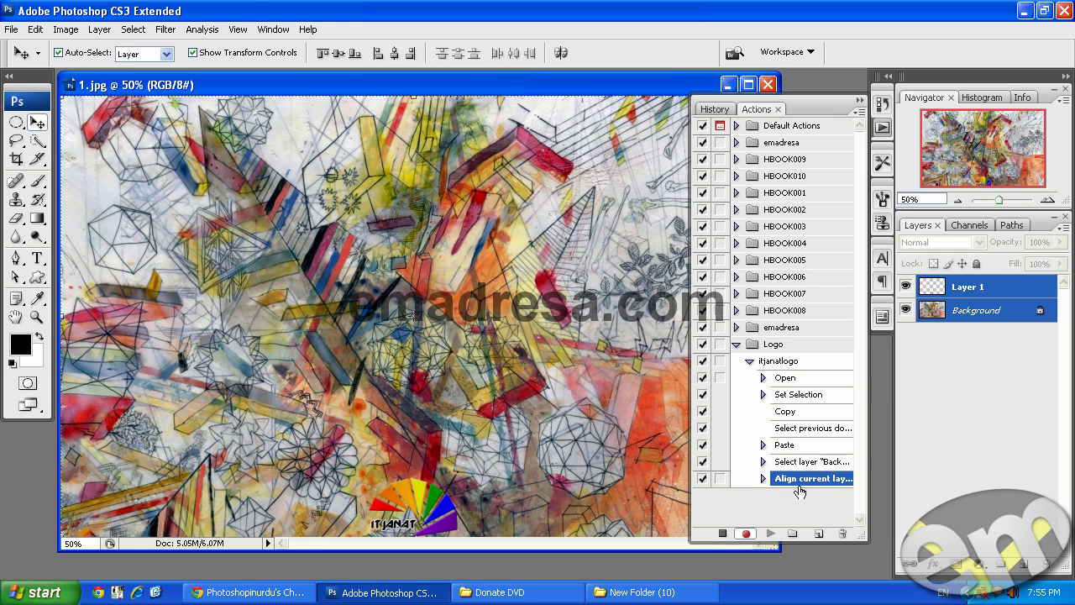
left_click(409, 54)
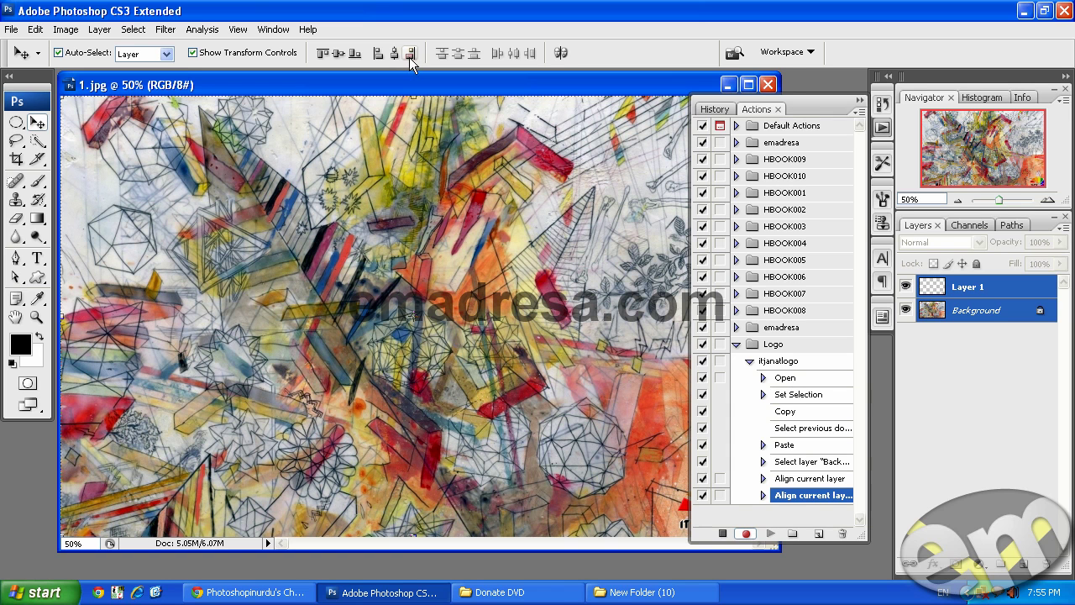
left_click_drag(449, 85, 361, 86)
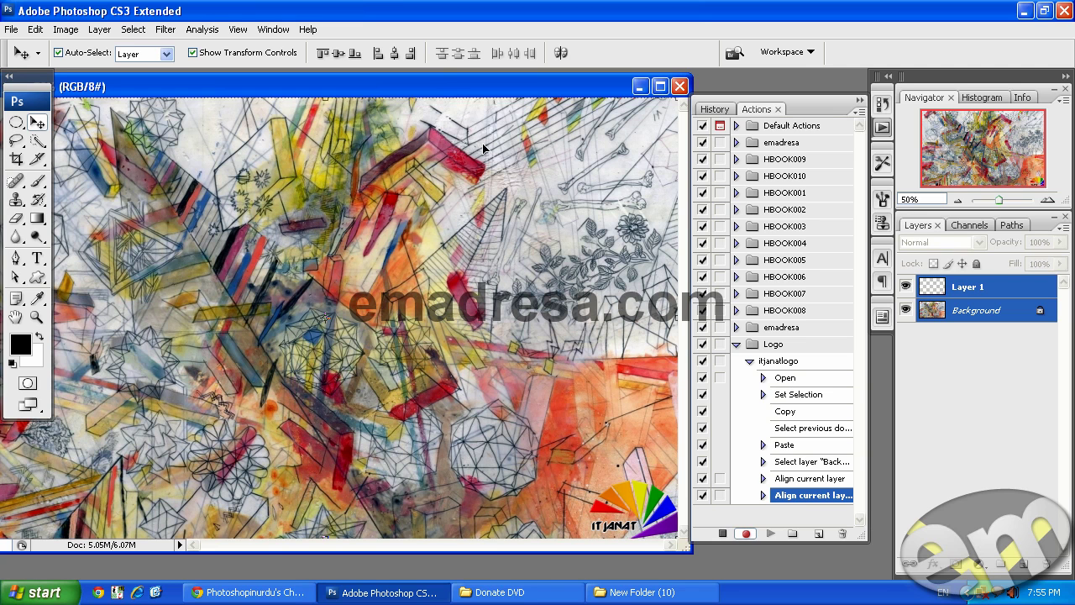
Reselect Layer 1 and nudge the logo slightly left and up
left_click(1007, 288)
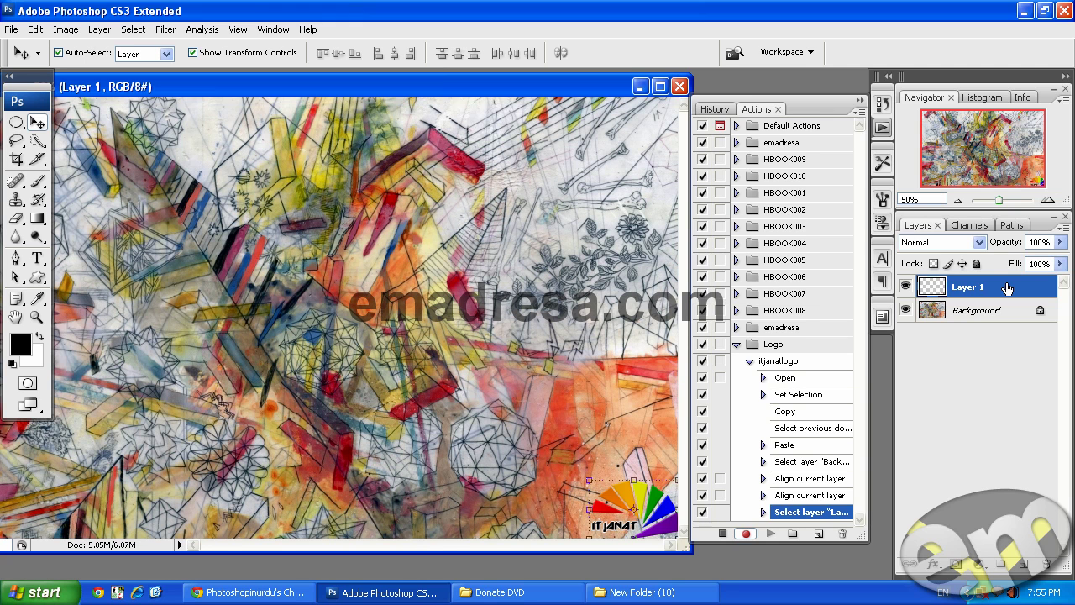
key("shift+Left")
key("shift+Left")
key("shift+Left")
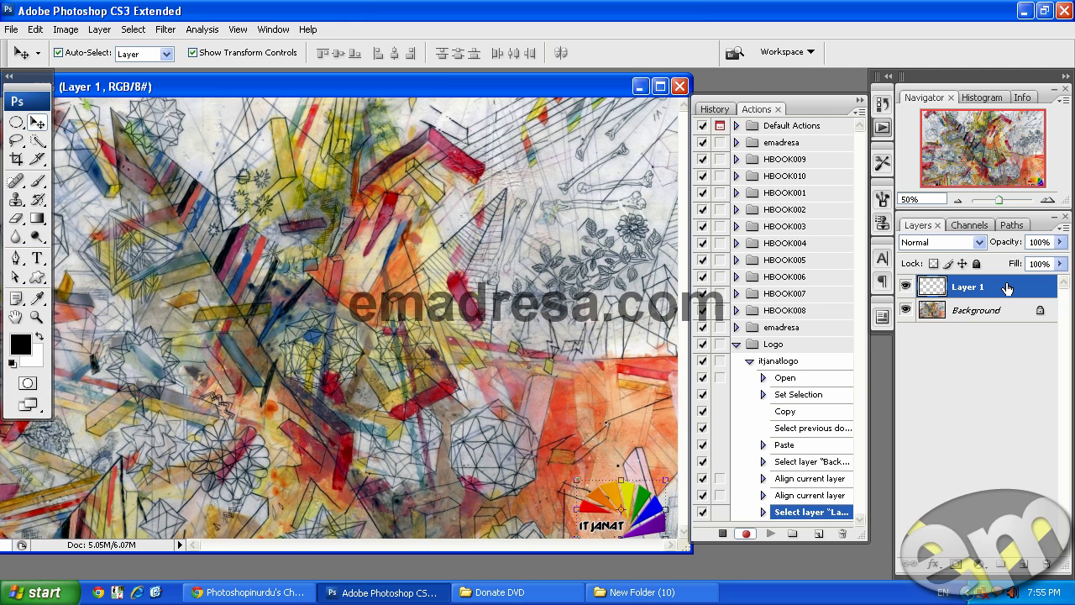
key("shift+Up")
key("shift+Up")
key("shift+Up")
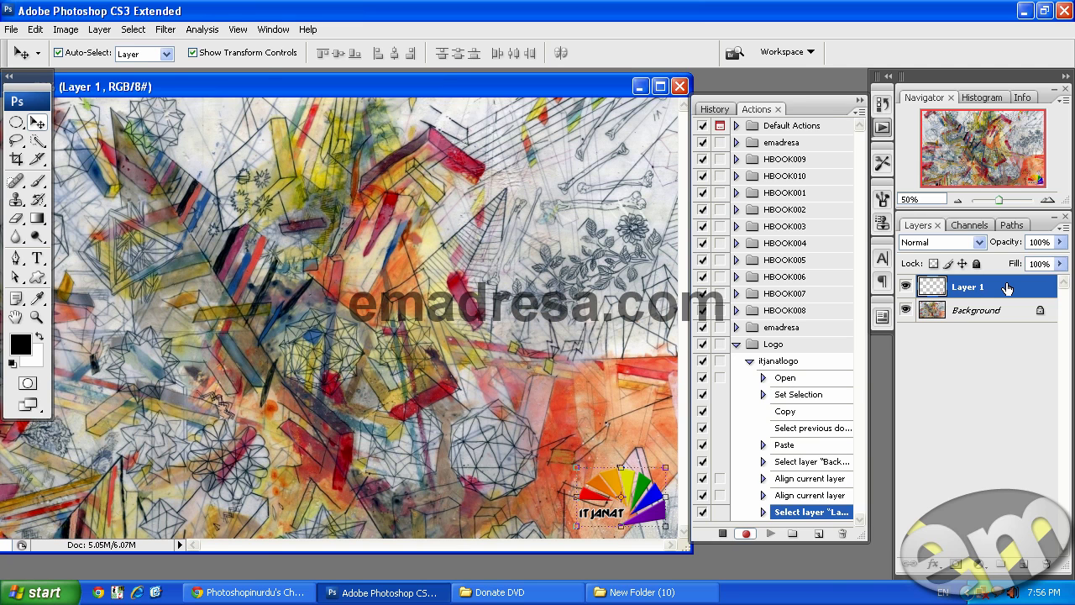
Merge Layer 1 down into the Background layer via Layer > Merge Down
left_click(96, 30)
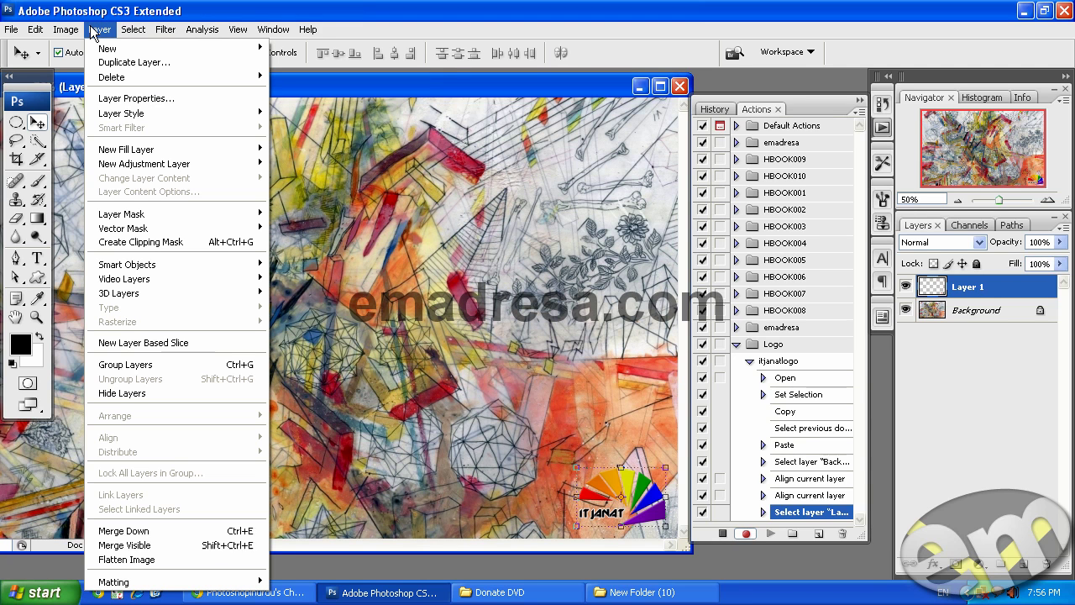
left_click(147, 531)
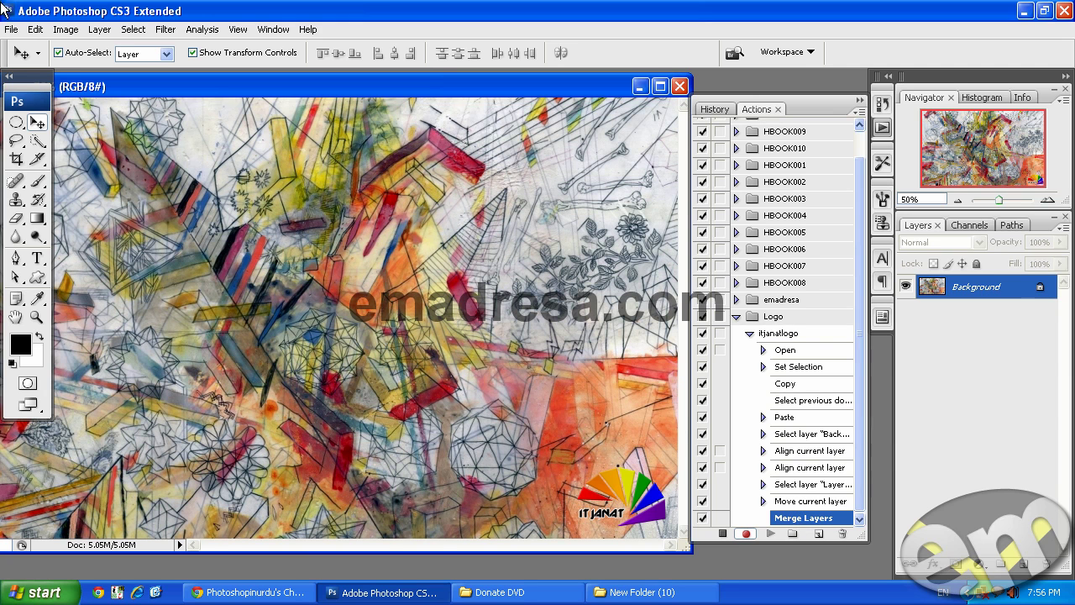
Save 1.jpg as a maximum-quality (12) JPEG
left_click(10, 30)
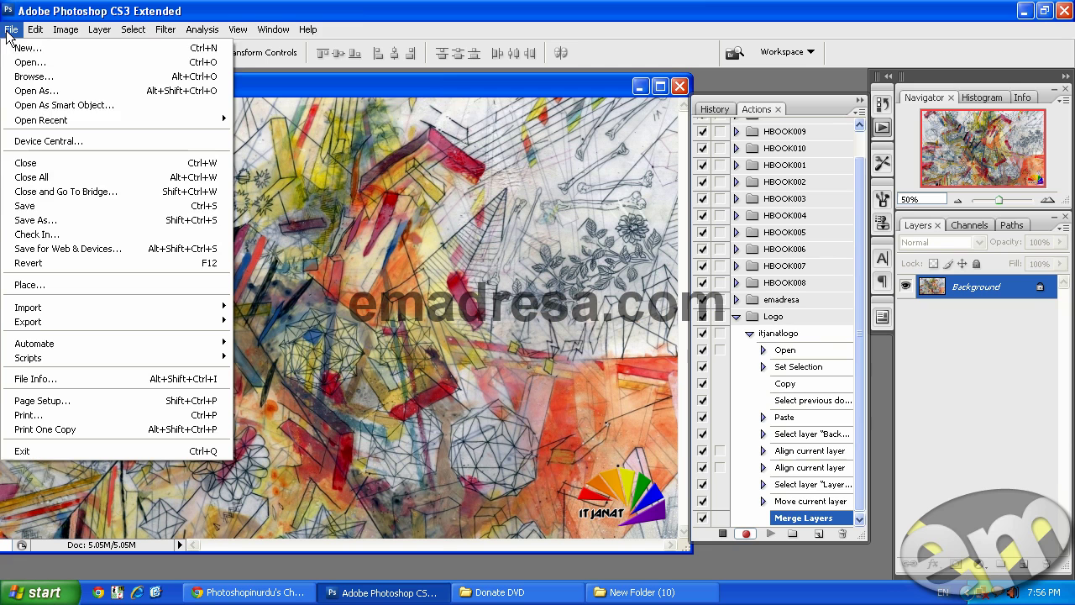
left_click(55, 206)
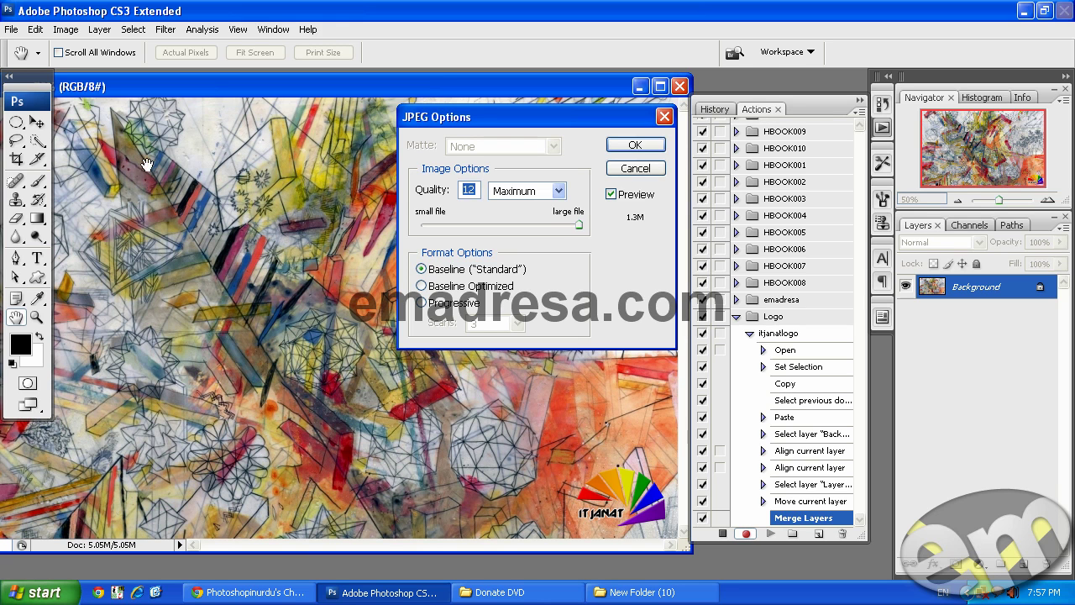
left_click(639, 143)
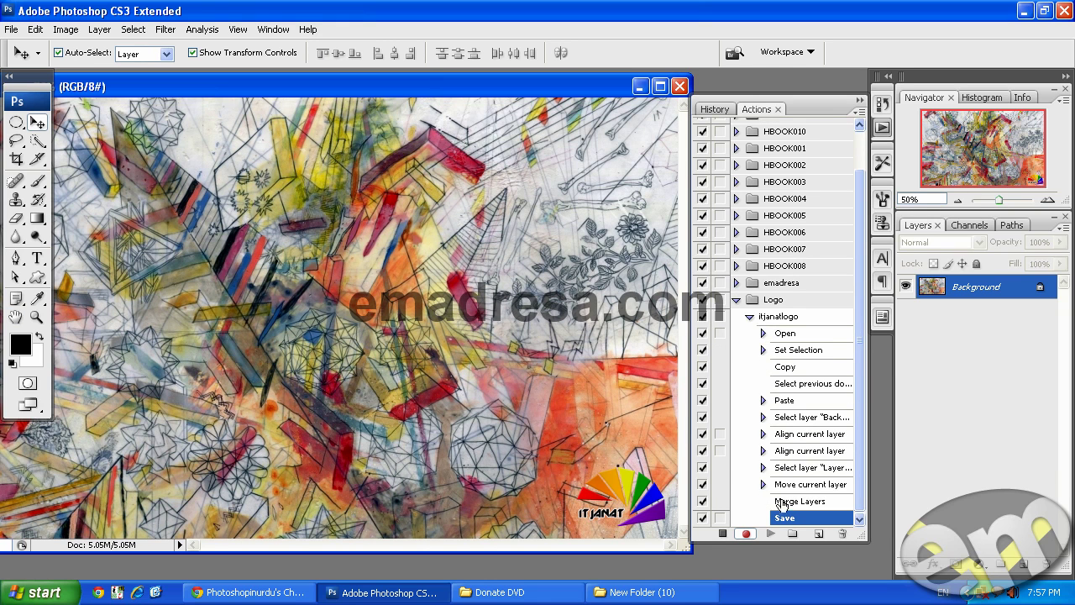
Stop recording, select the itjanatlogo action, and select 1.jpg in the folder window
left_click(721, 534)
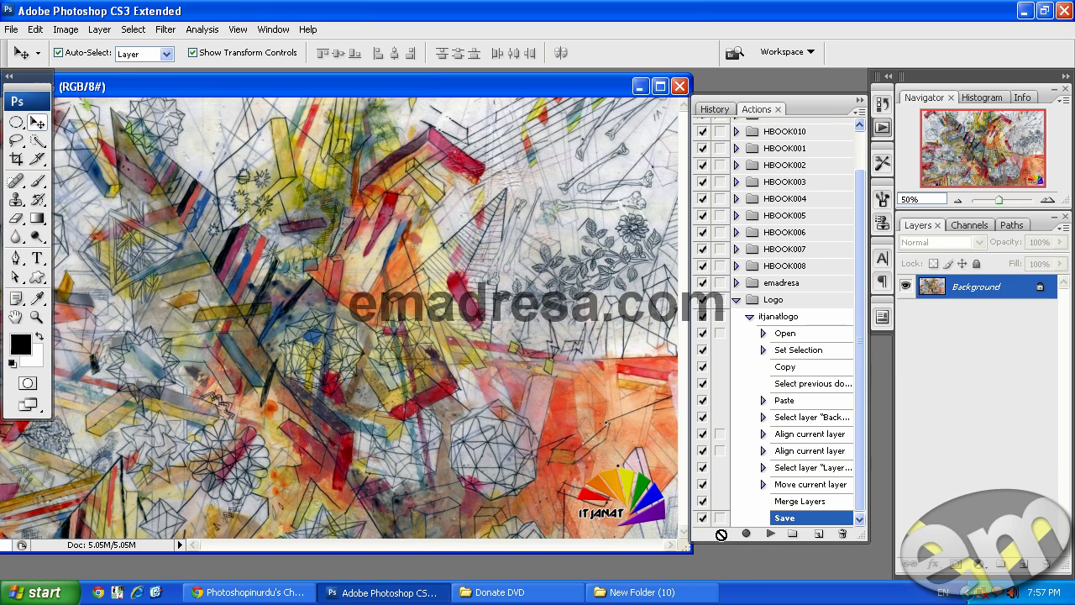
left_click(750, 316)
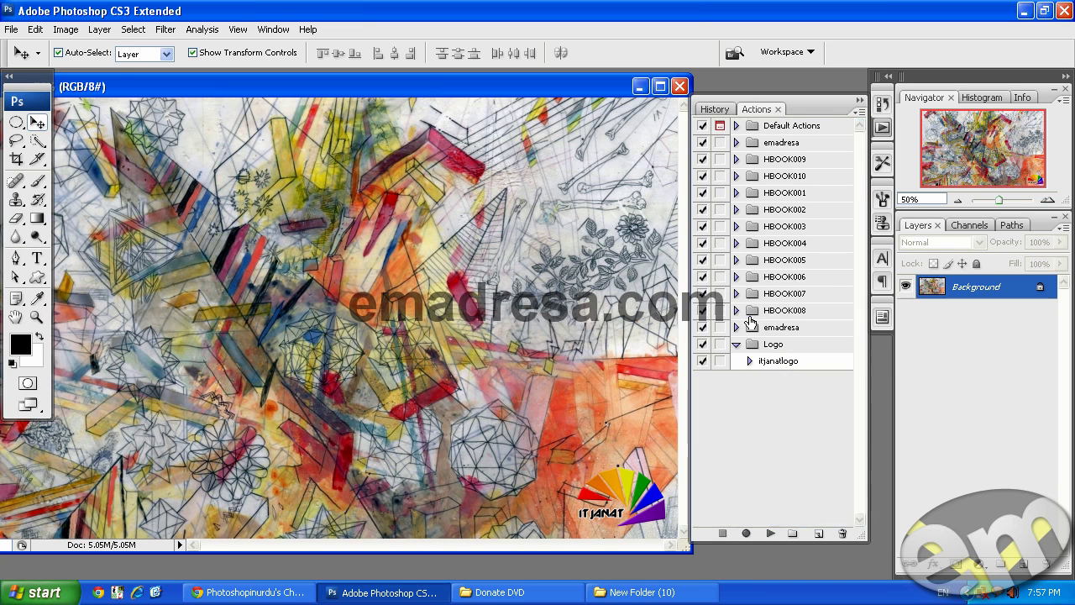
left_click(778, 361)
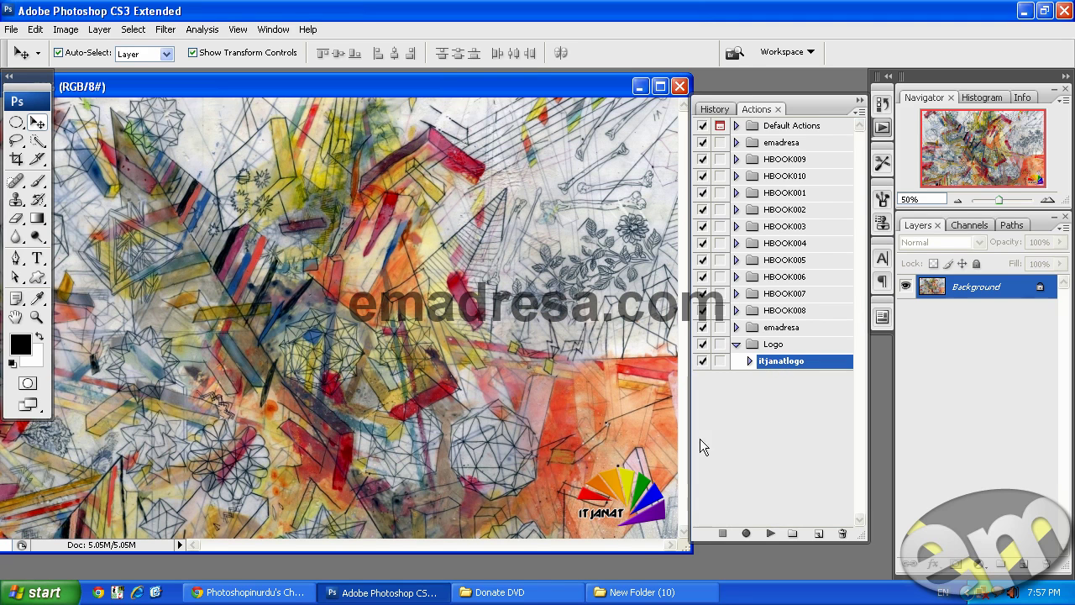
left_click(638, 593)
left_click(328, 300)
Preview the saved 1.jpg to confirm the logo, then return to Photoshop
double_click(248, 168)
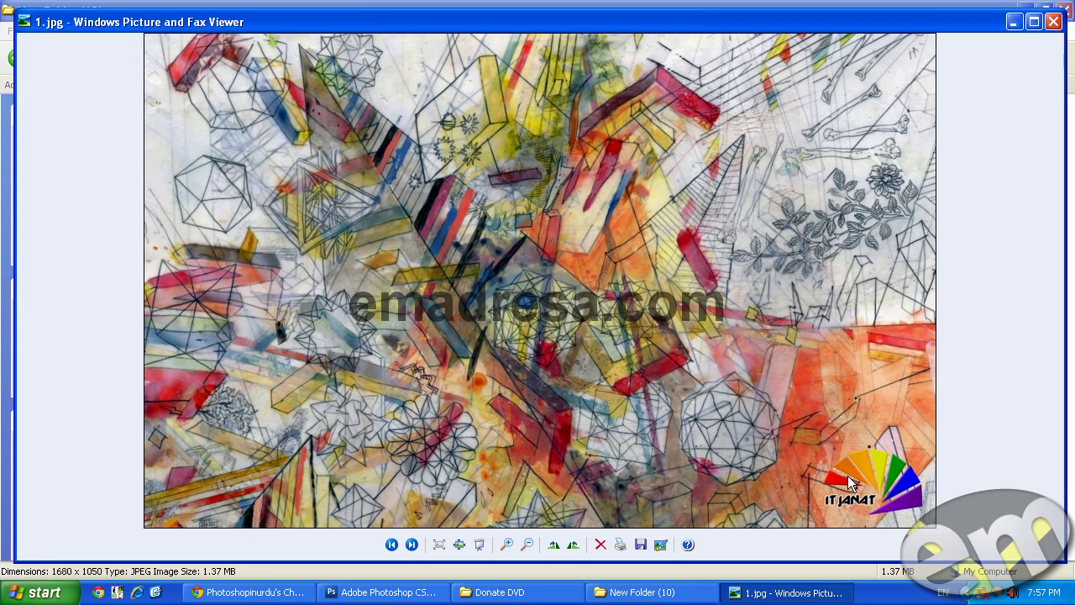
left_click(1053, 22)
left_click(335, 591)
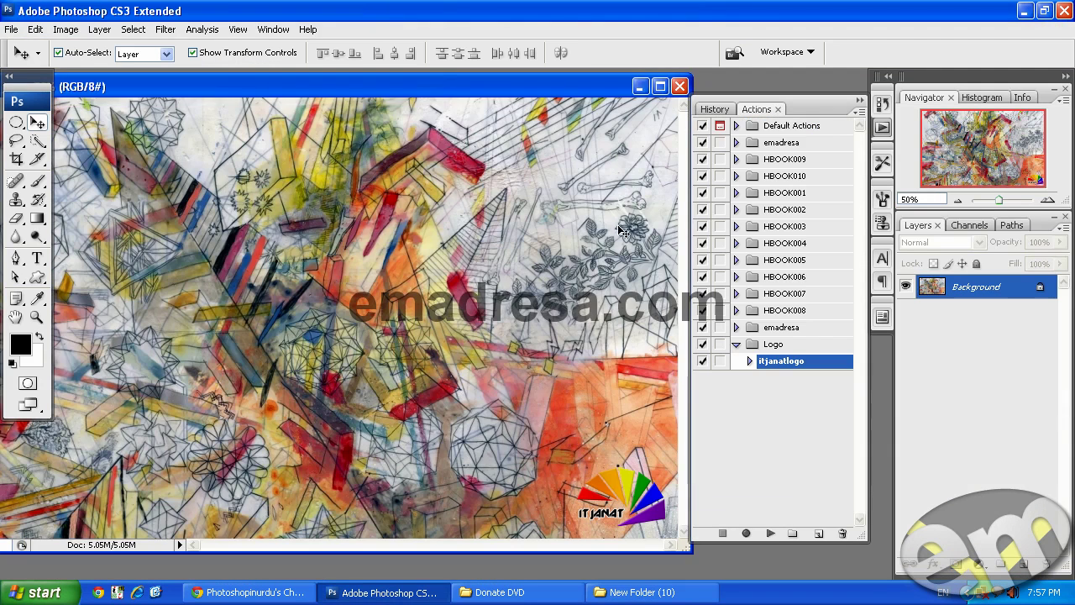
Close both documents and open 2.jpg from the folder in Photoshop
left_click(679, 86)
left_click(253, 86)
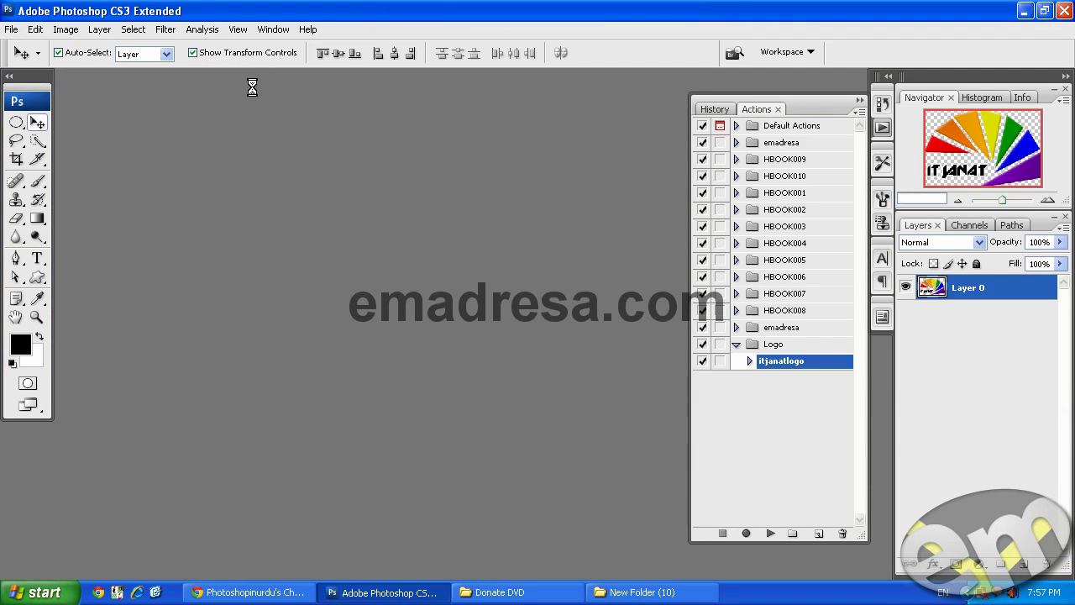
left_click(642, 592)
mouse_move(416, 186)
left_mouse_down()
mouse_move(397, 205)
mouse_move(356, 506)
left_mouse_up()
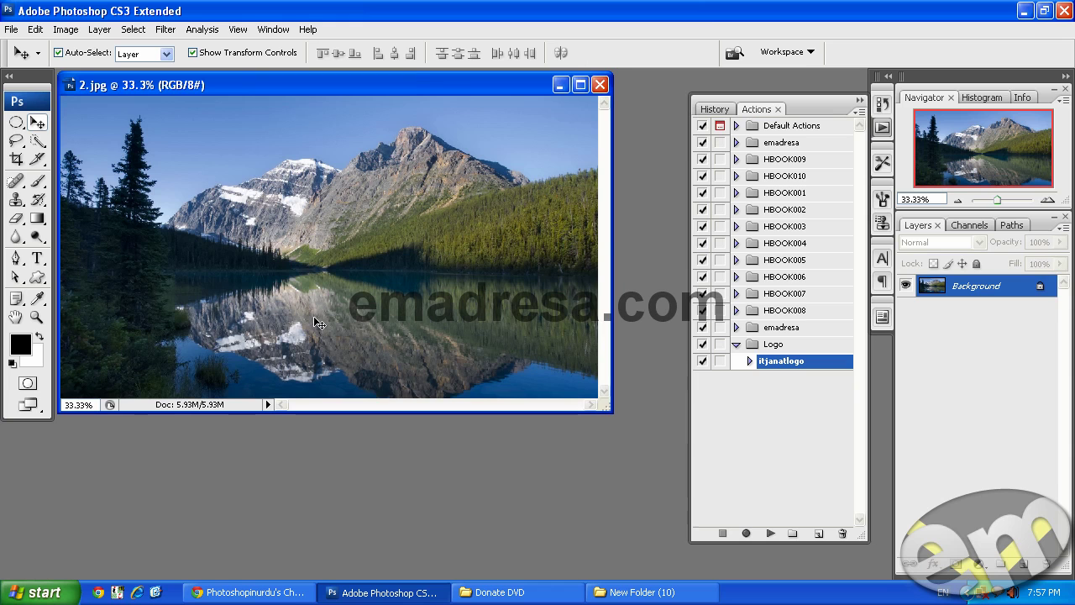
Review the itjanatlogo action's steps, then play the action on 2.jpg
left_click(749, 361)
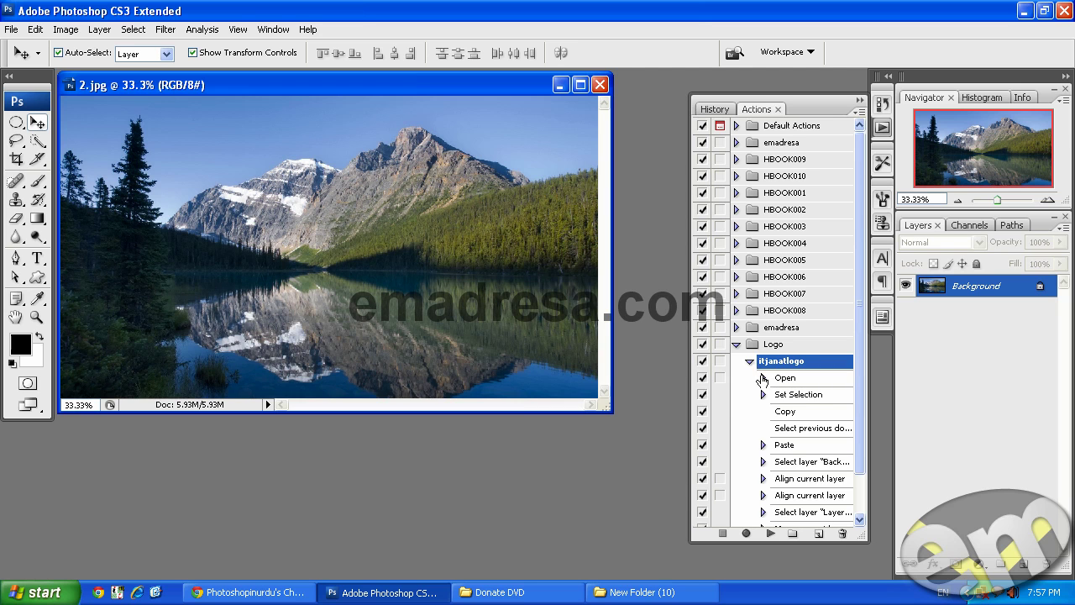
left_click(762, 377)
left_click_drag(691, 392, 628, 393)
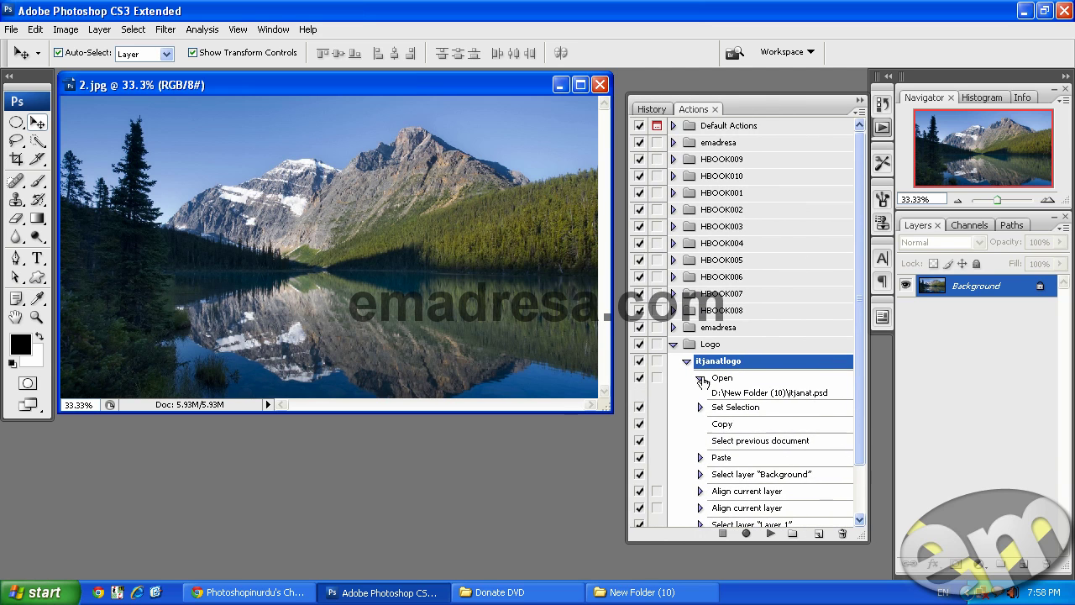
left_click(687, 361)
left_click(739, 409)
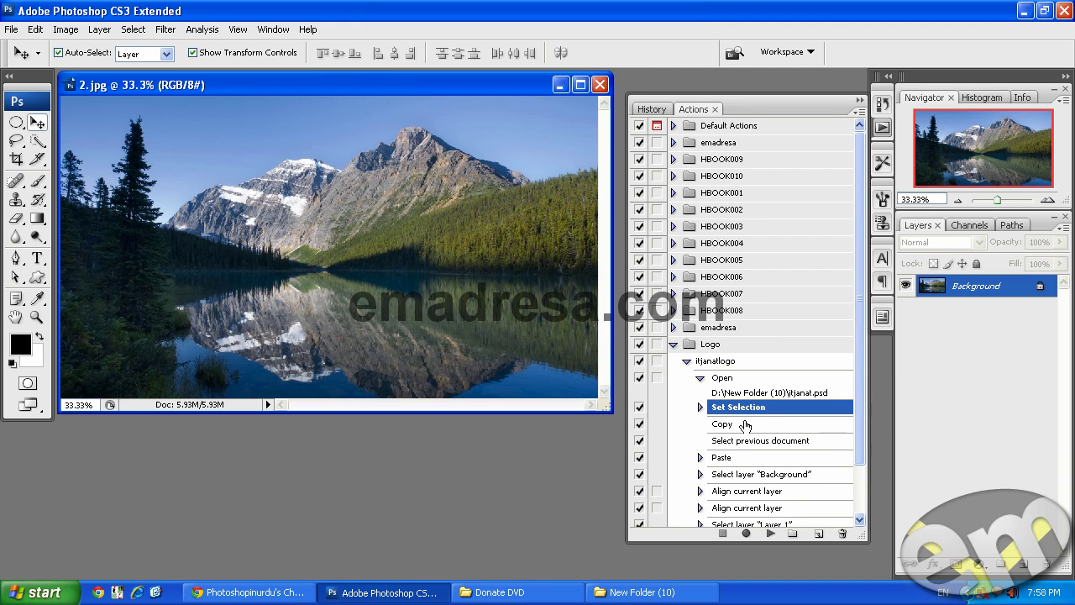
left_click(700, 378)
left_click(686, 361)
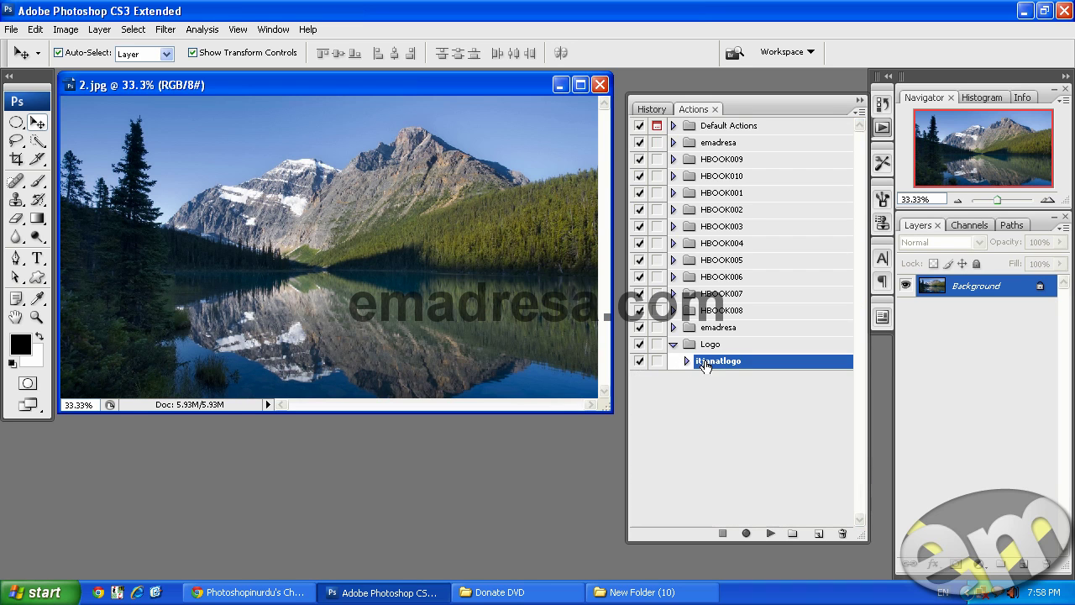
left_click(768, 532)
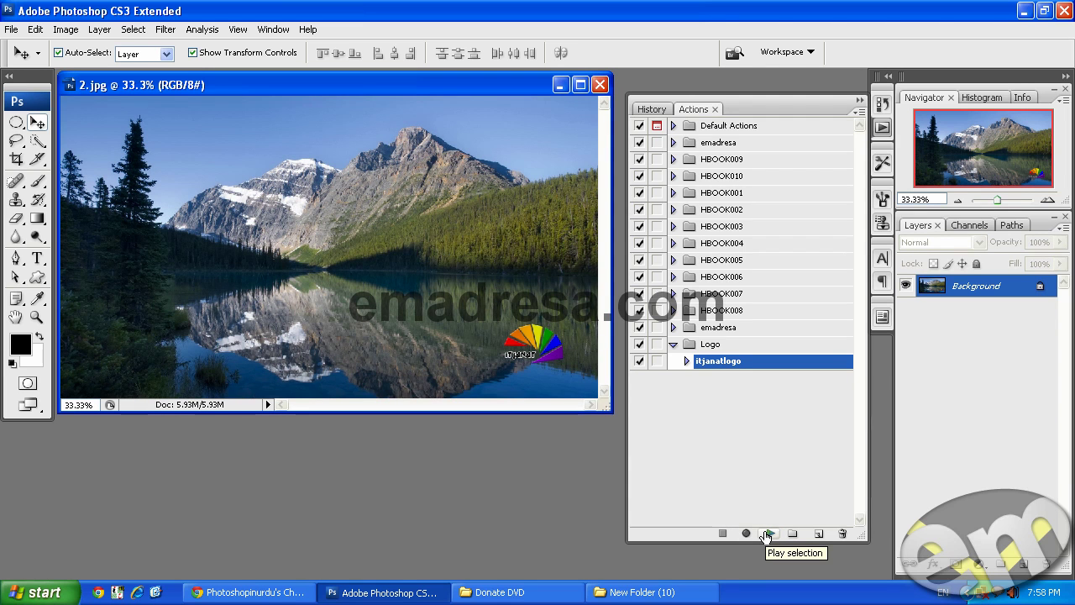
left_click(642, 592)
Select and deselect files in the folder, briefly switching to Photoshop and back
left_click(227, 174)
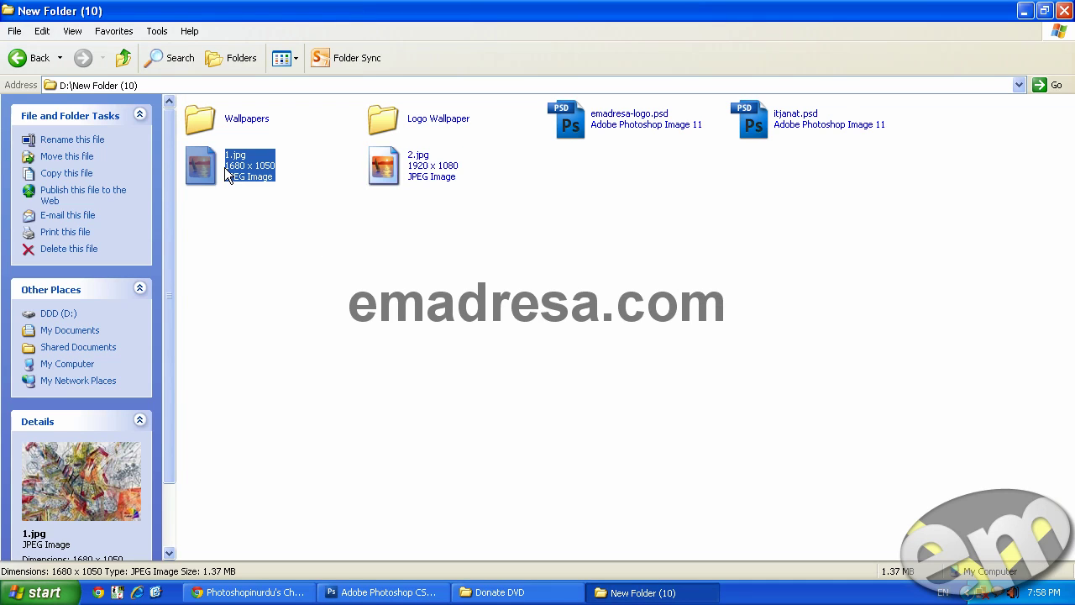
left_click(251, 185)
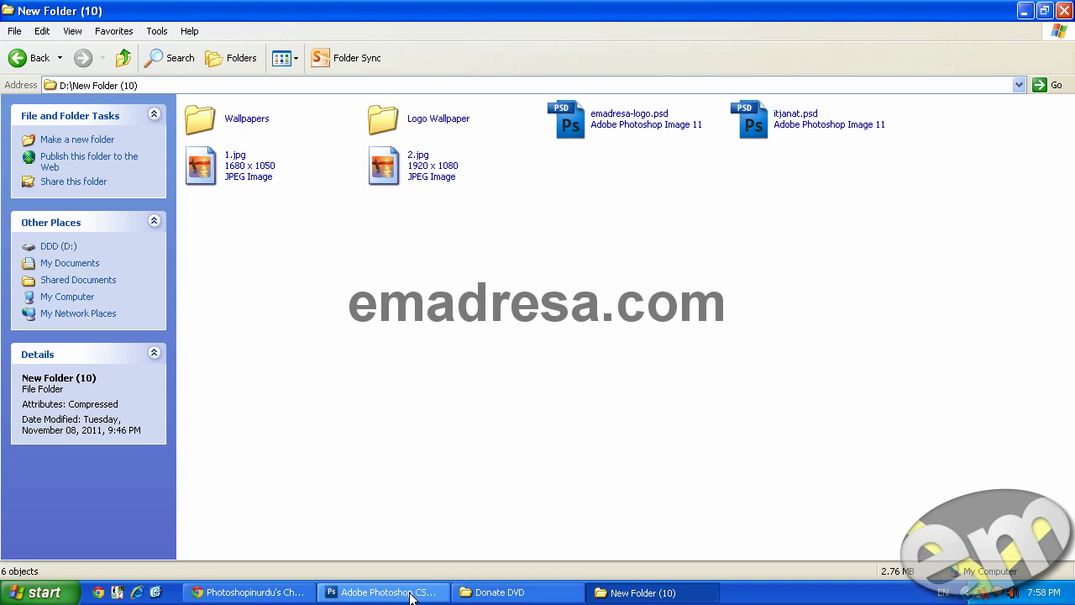
left_click(411, 594)
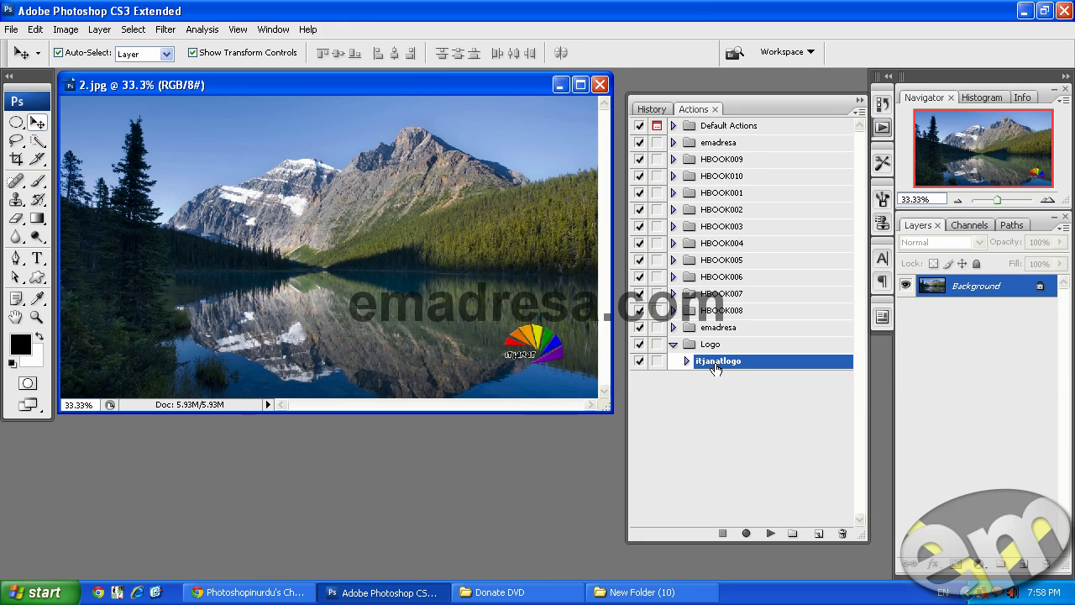
left_click(647, 592)
Preview 2.jpg to confirm the logo, then return to Photoshop
left_click(418, 173)
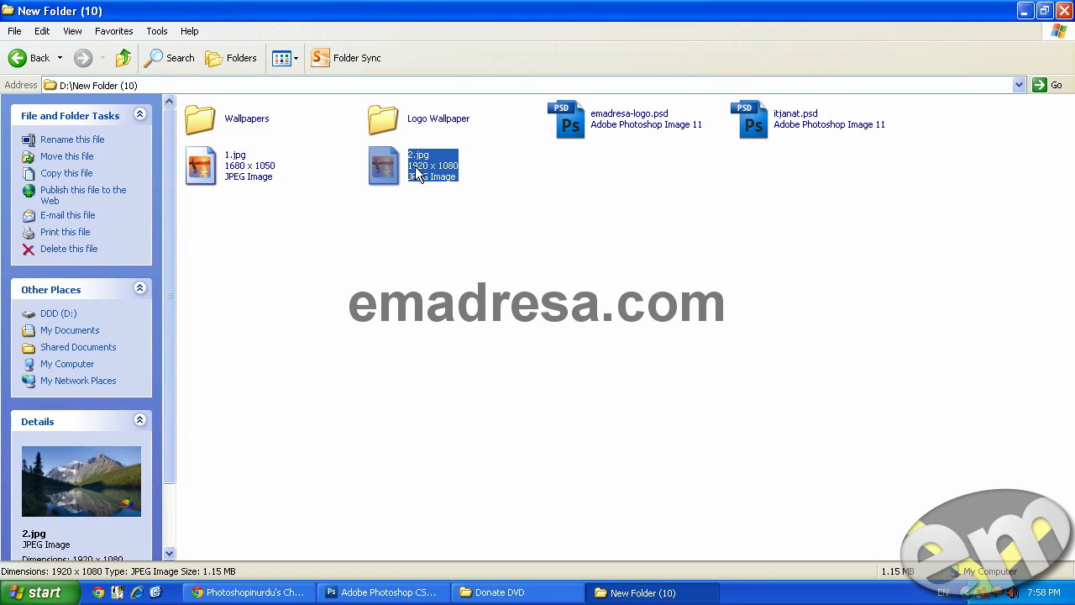
double_click(418, 171)
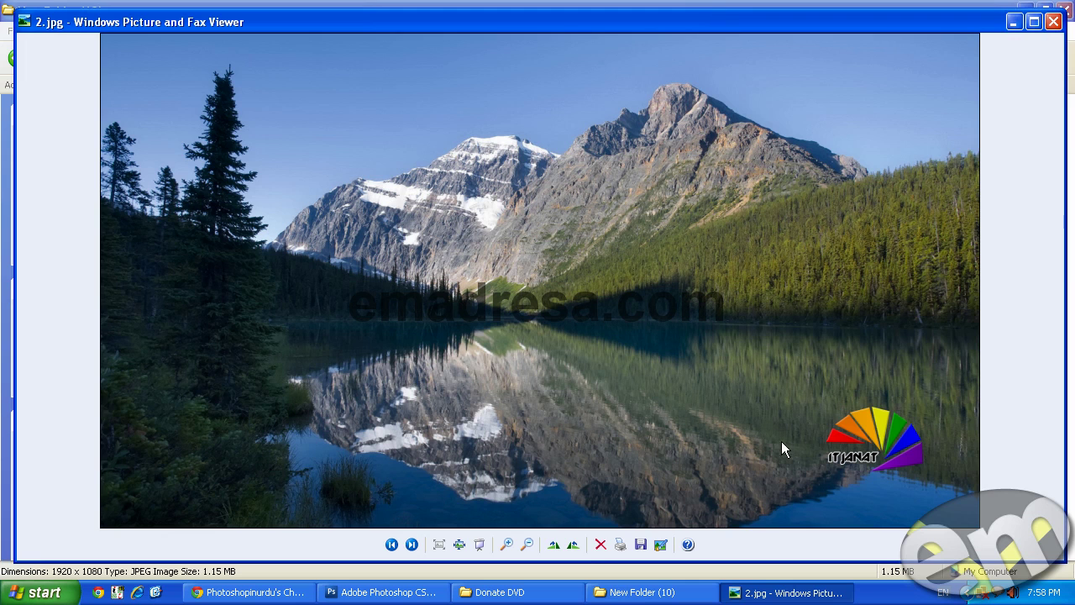
left_click(1052, 21)
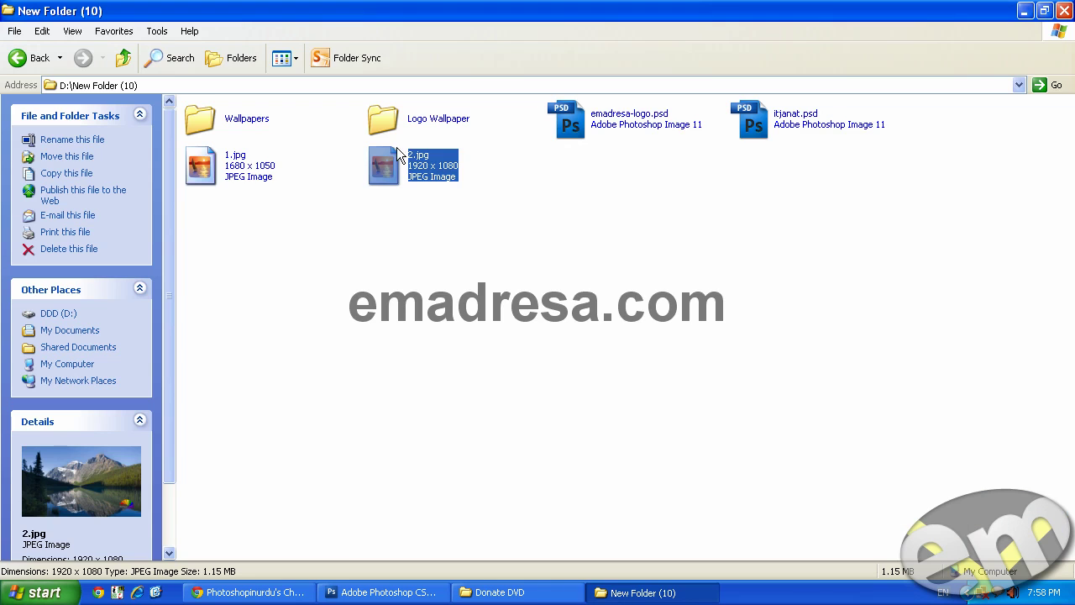
left_click(374, 592)
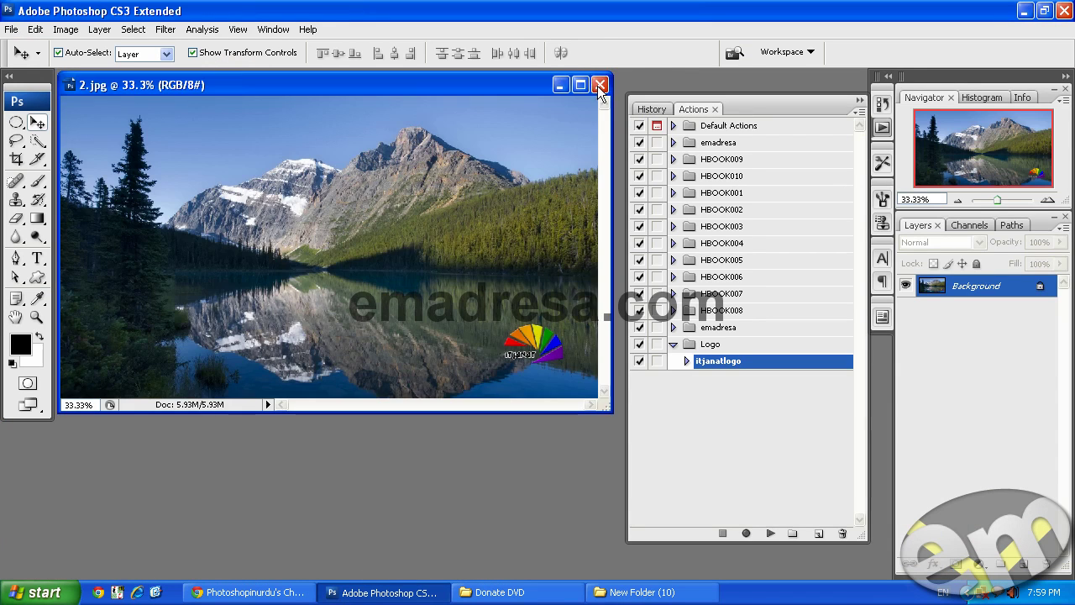
Close the 2.jpg and itjanat.psd documents in Photoshop
left_click(600, 85)
left_click(862, 100)
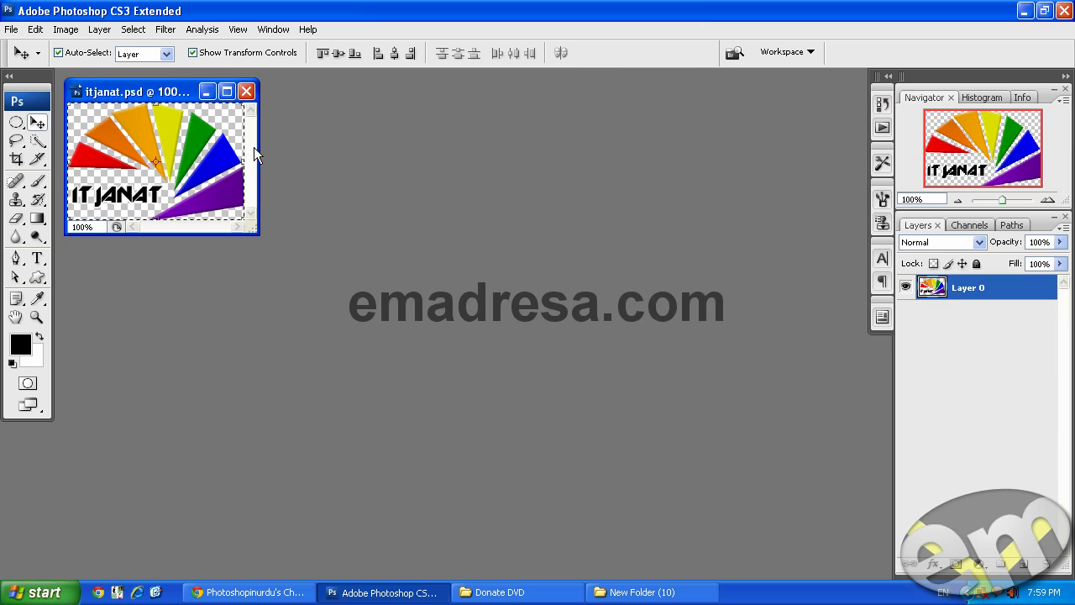
left_click(250, 93)
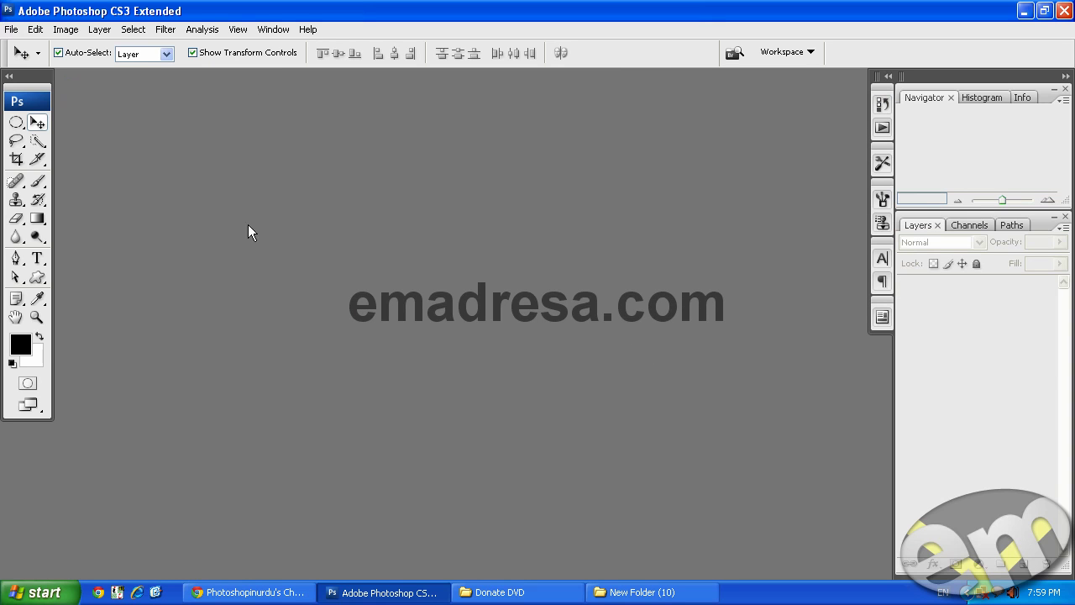
Look over the Wallpapers folder in Explorer, then open File > Automate > Batch
left_click(613, 595)
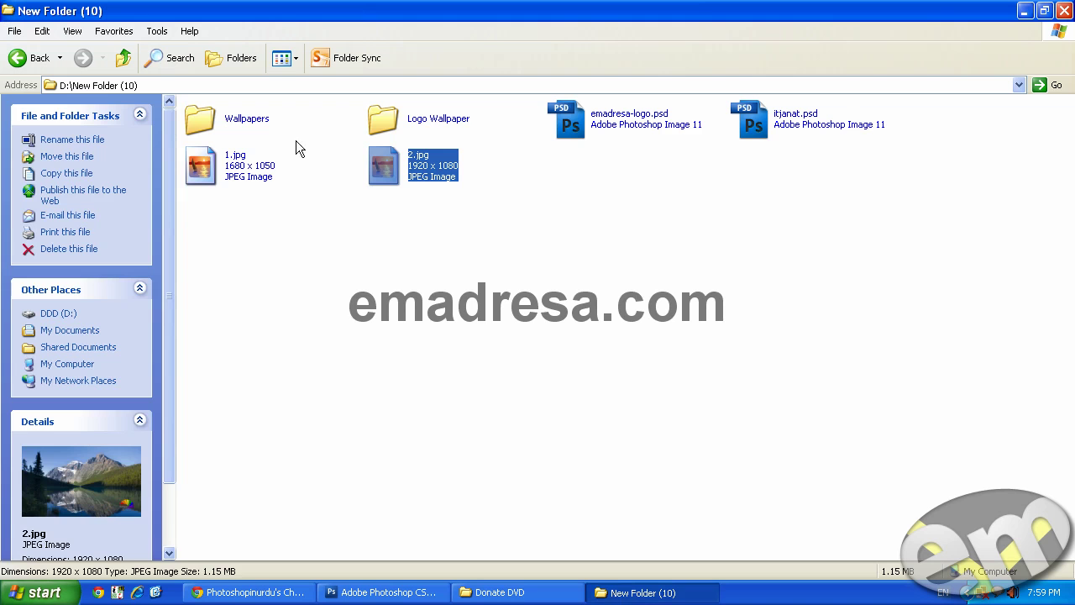
double_click(225, 120)
left_click(646, 592)
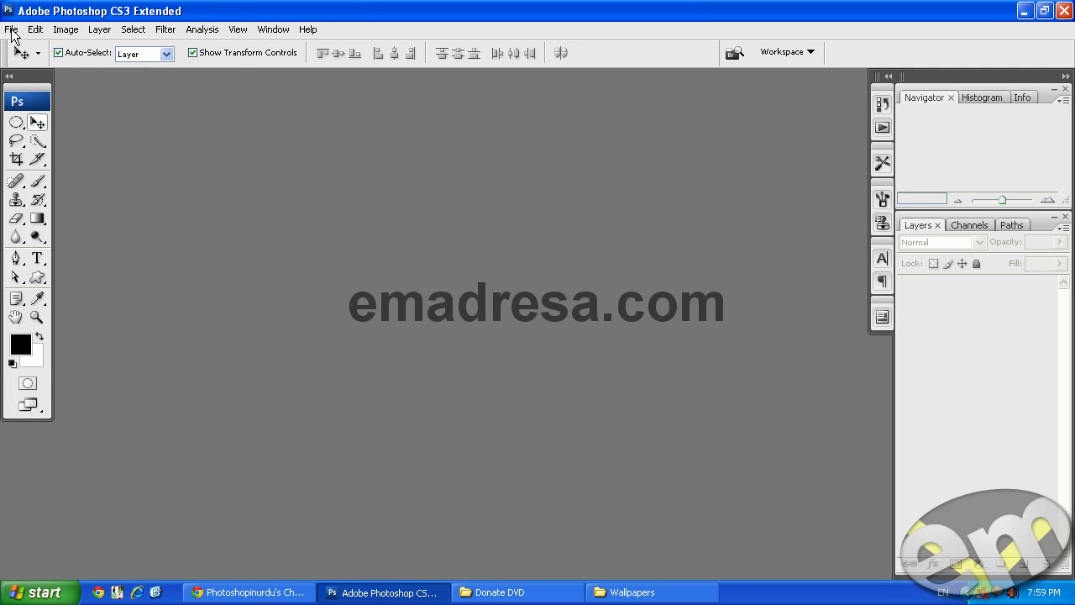
left_click(11, 29)
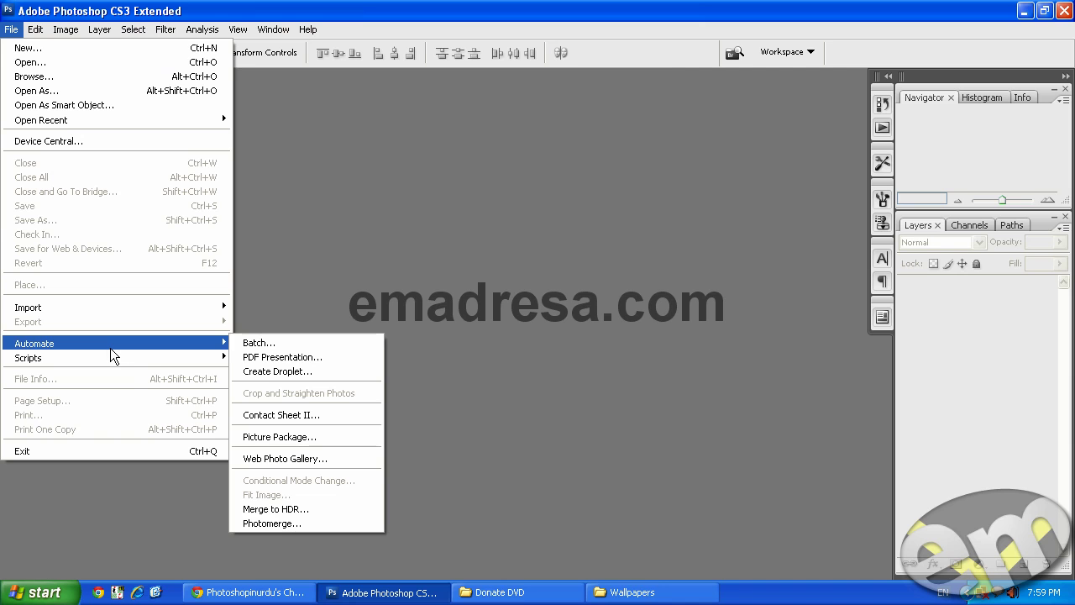
left_click(277, 346)
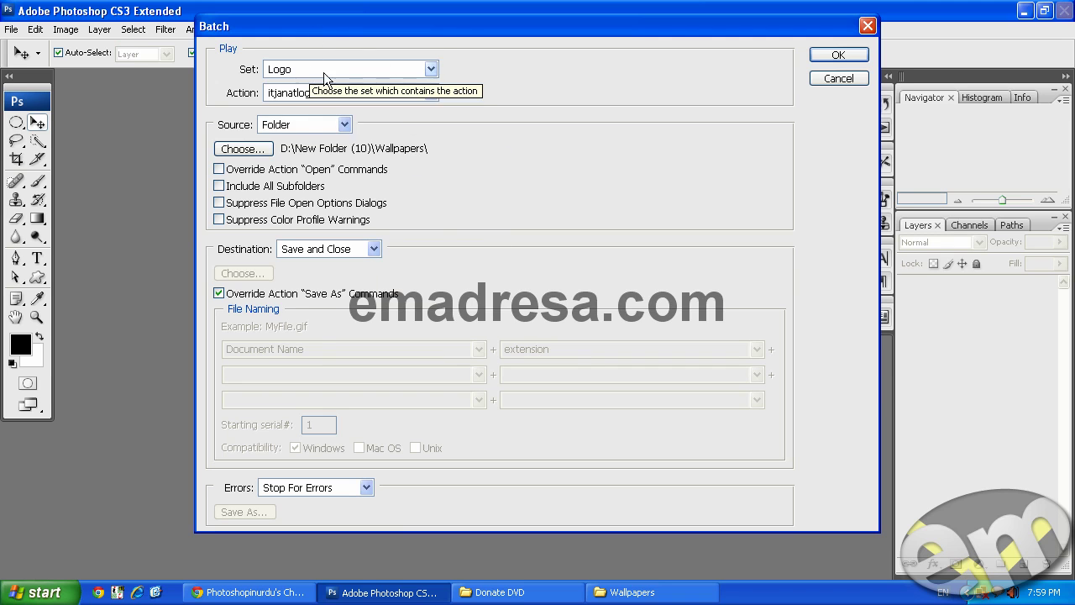
Choose the Logo action set and show the Actions panel with itjanatlogo
left_click(379, 68)
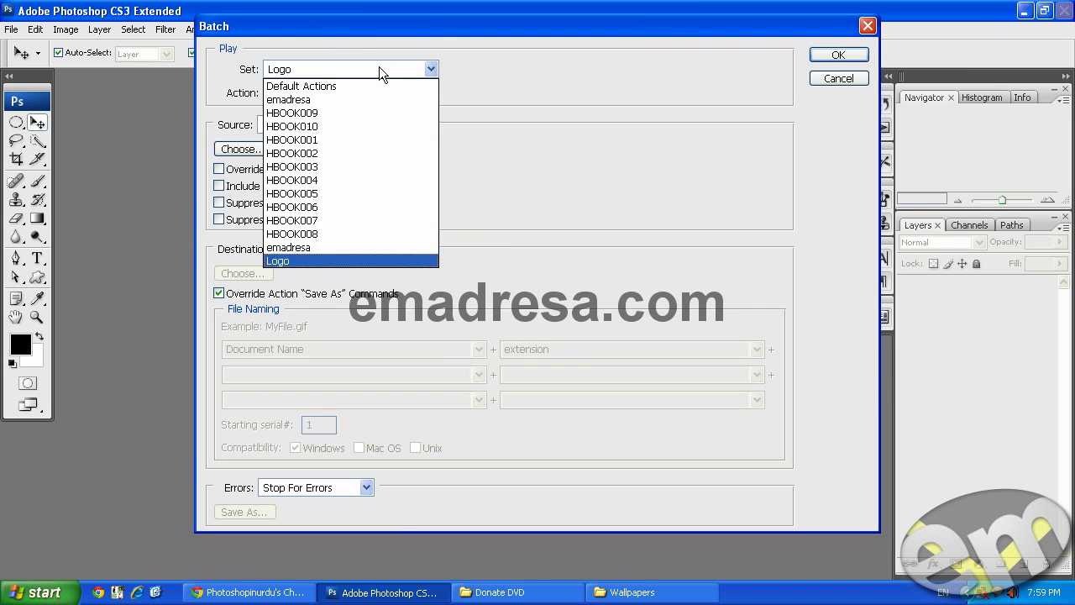
left_click(343, 261)
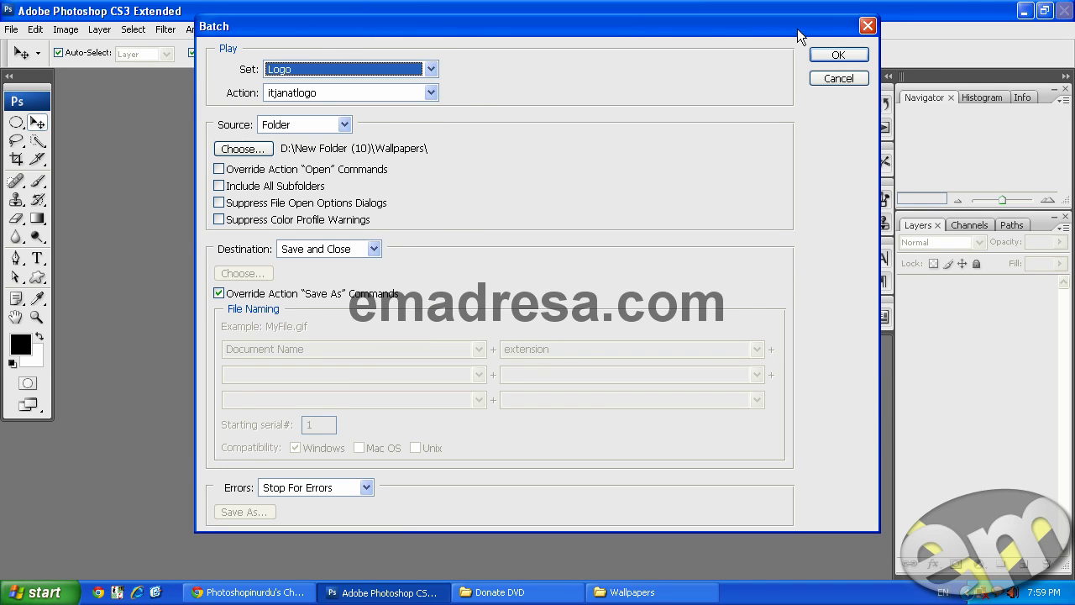
left_click_drag(797, 28, 573, 101)
left_click(881, 130)
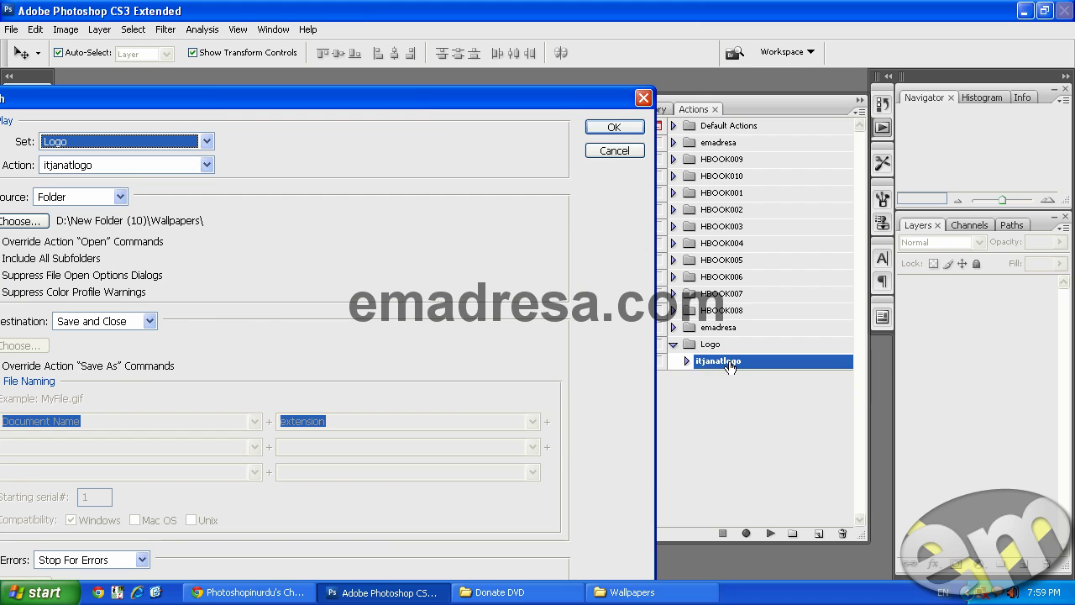
Confirm the Logo set and select the itjanatlogo action in the Batch dialog
left_click_drag(284, 95, 401, 78)
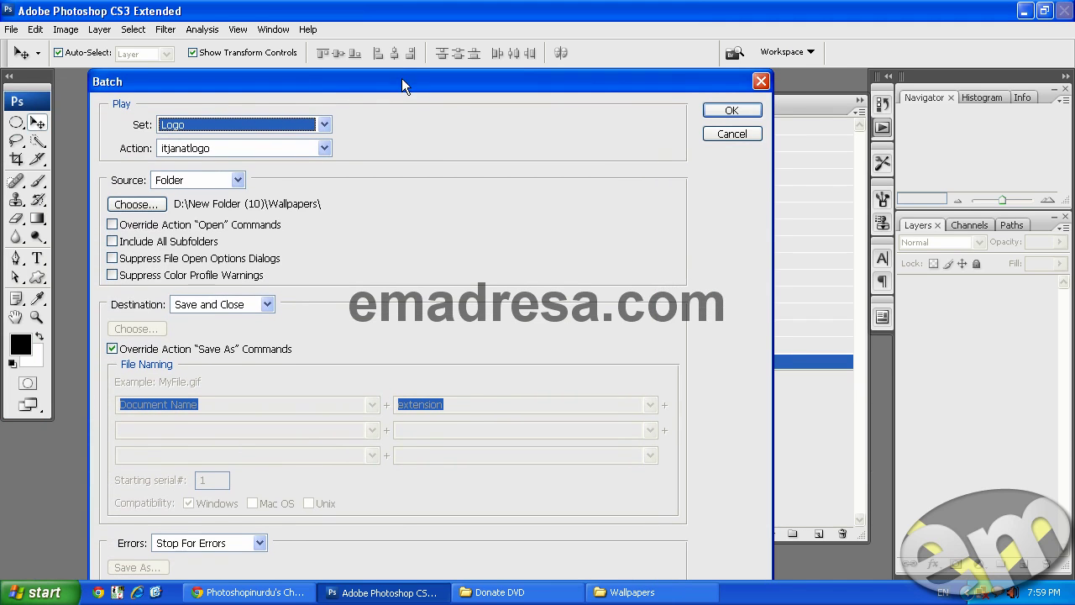
left_click(221, 127)
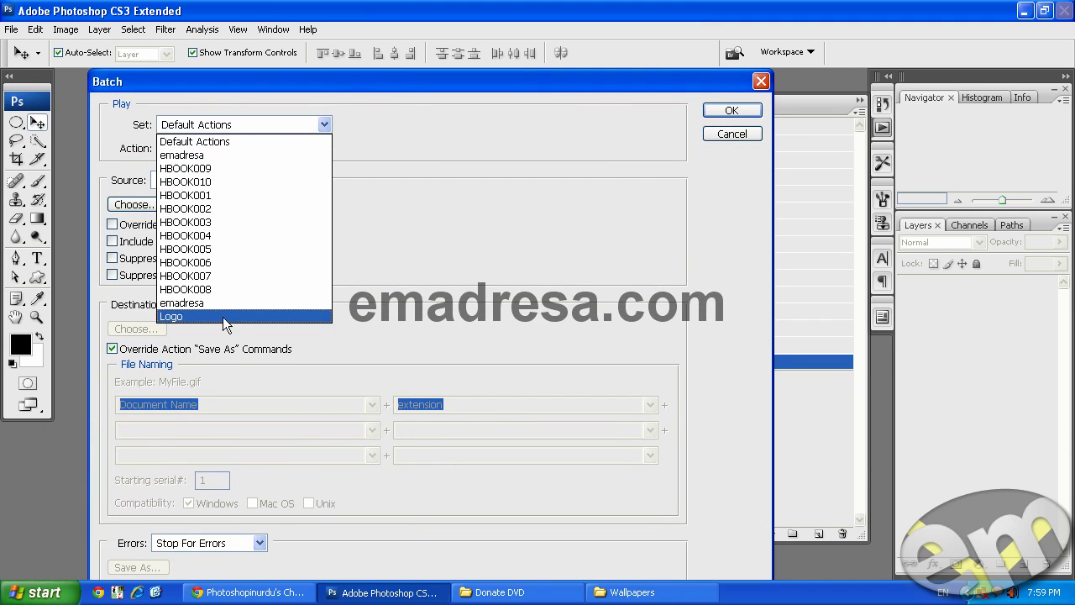
left_click(223, 317)
left_click(220, 150)
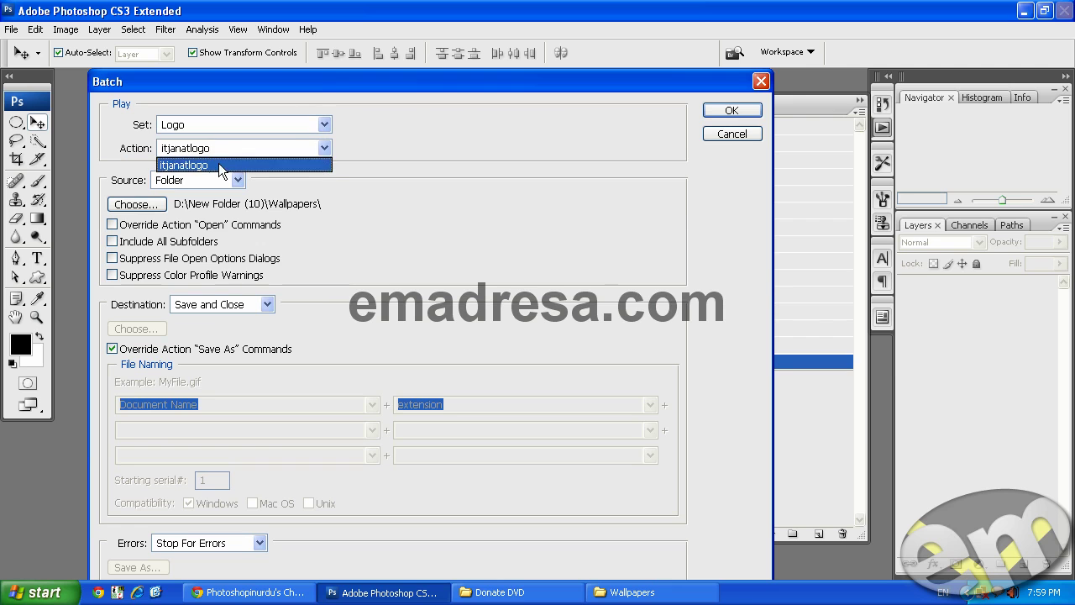
left_click(219, 163)
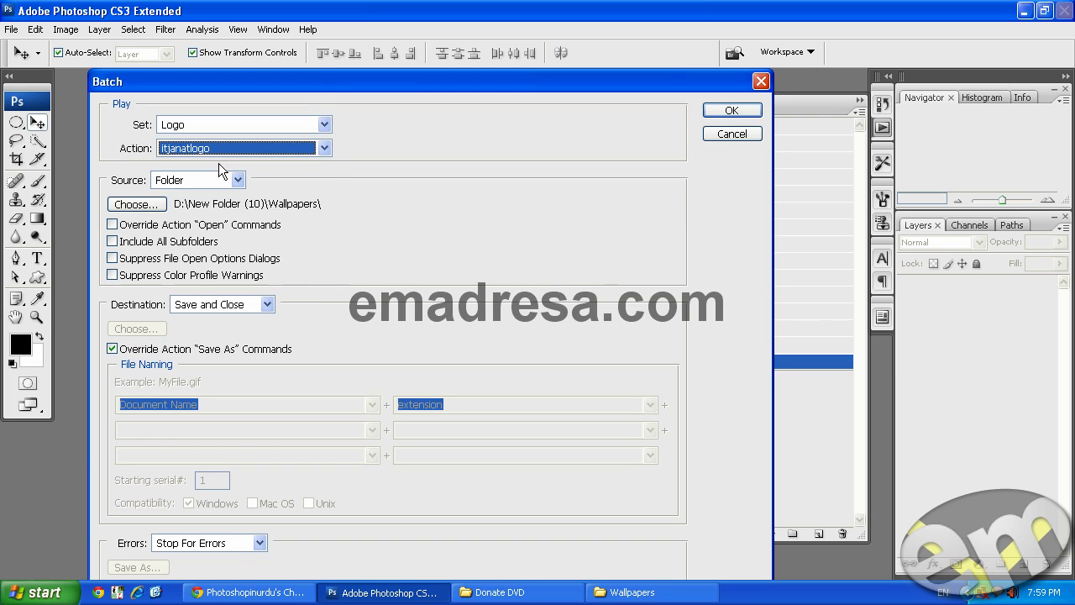
Set the batch source folder to D:\New Folder (10)\Wallpapers
left_click(132, 205)
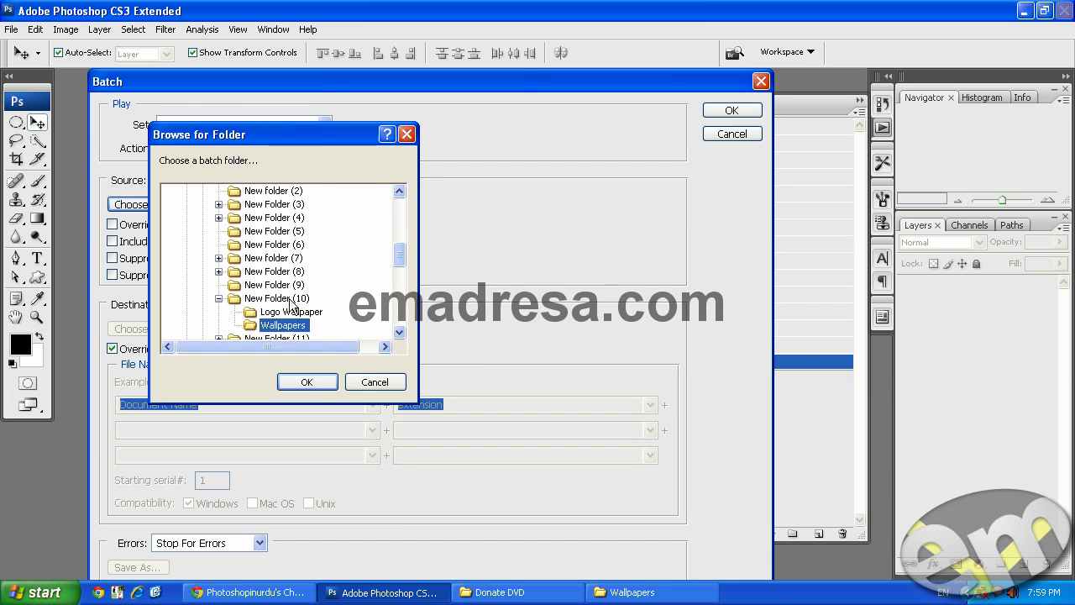
left_click(633, 592)
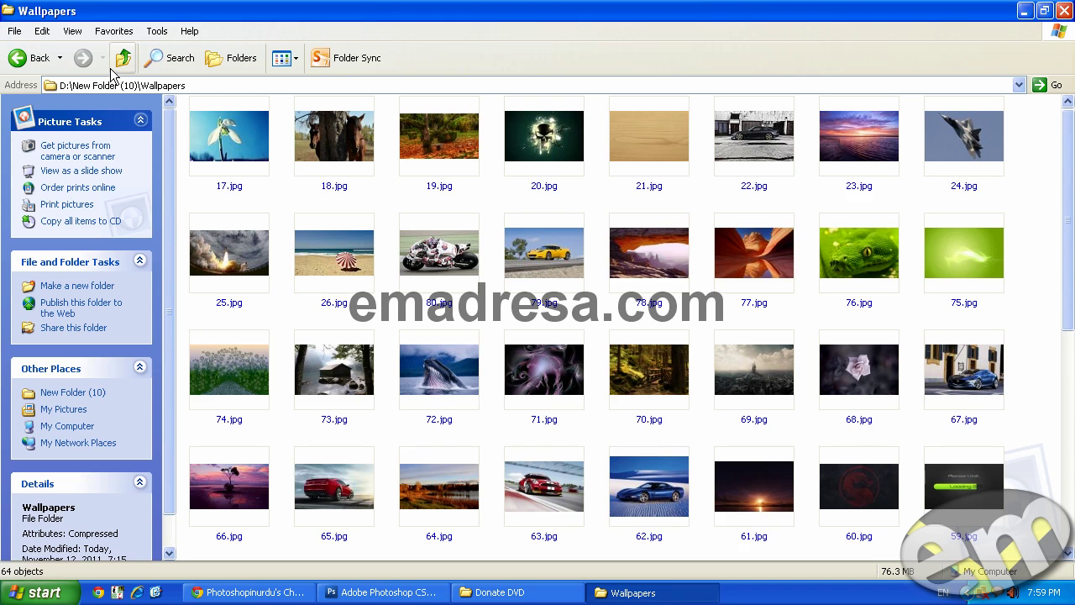
left_click(123, 57)
left_click(218, 118)
key("alt+Tab")
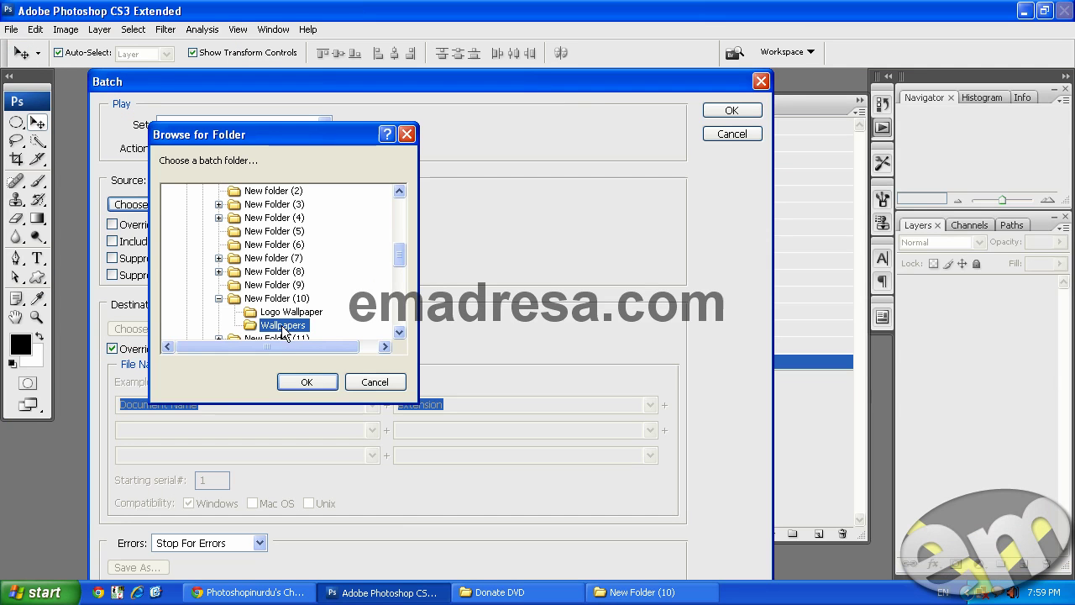
left_click(306, 382)
Verify Save and Close as the destination, then select 2.jpg in New Folder (10)
left_click_drag(339, 84, 415, 67)
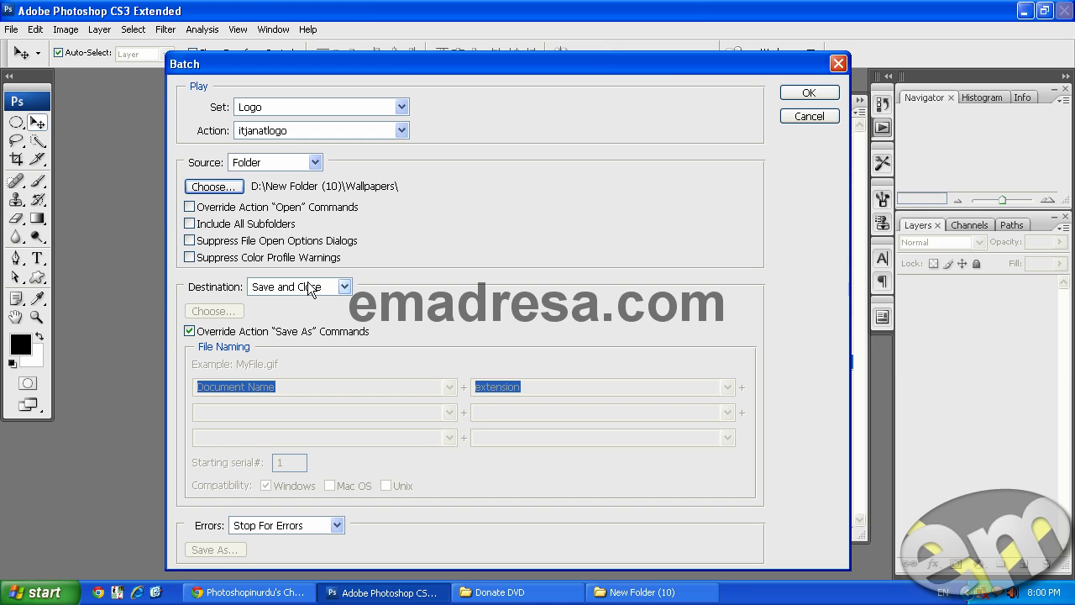
left_click(311, 287)
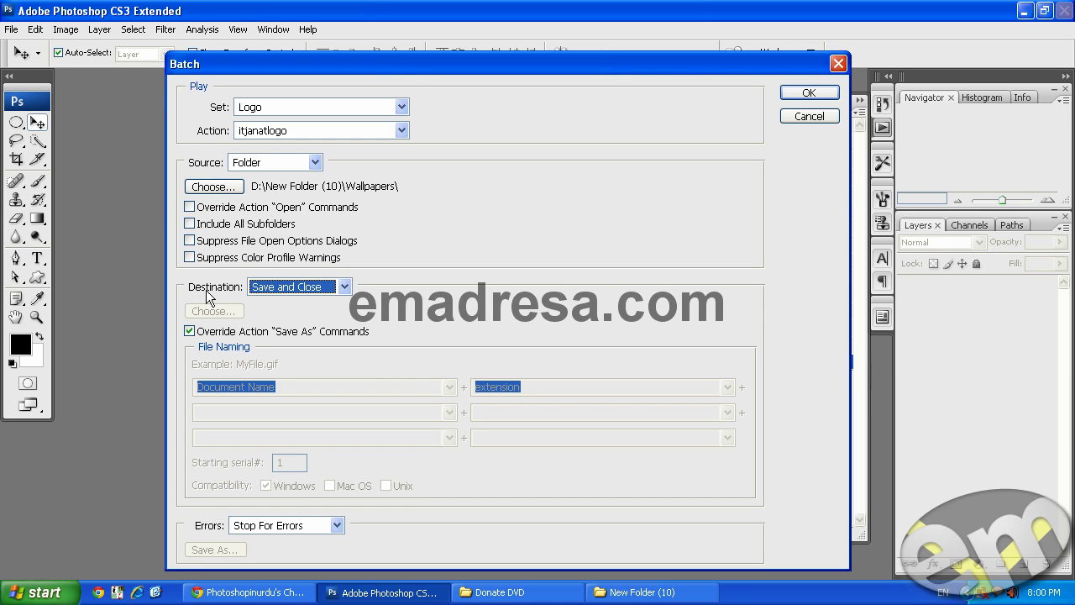
left_click(622, 589)
left_click(396, 168)
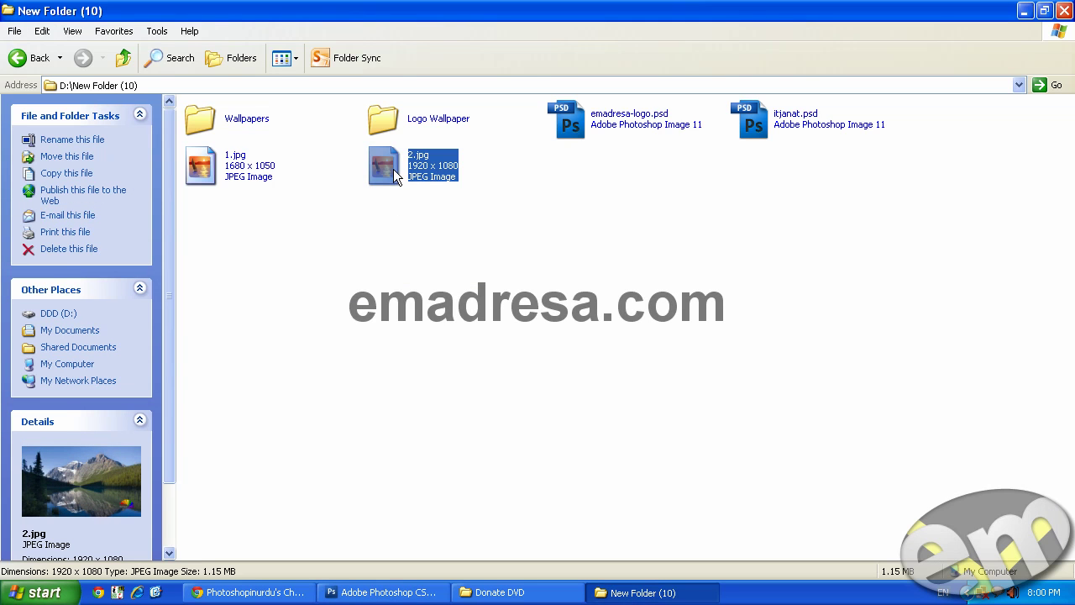
Browse the 64 Wallpapers thumbnails in Explorer, then minimize it back to the Batch dialog
left_click(628, 589)
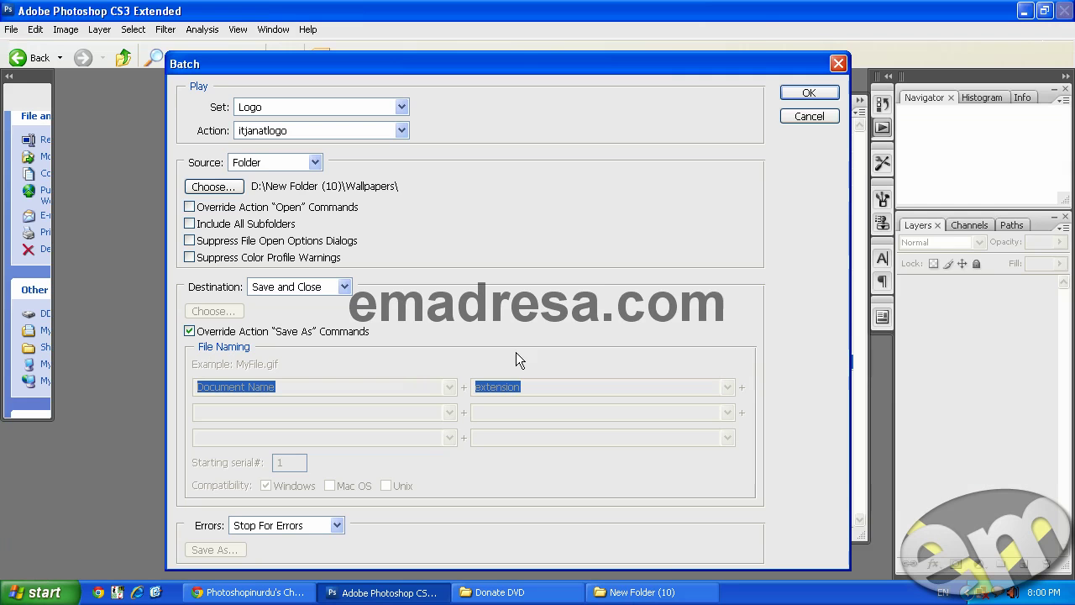
left_click(628, 590)
double_click(209, 115)
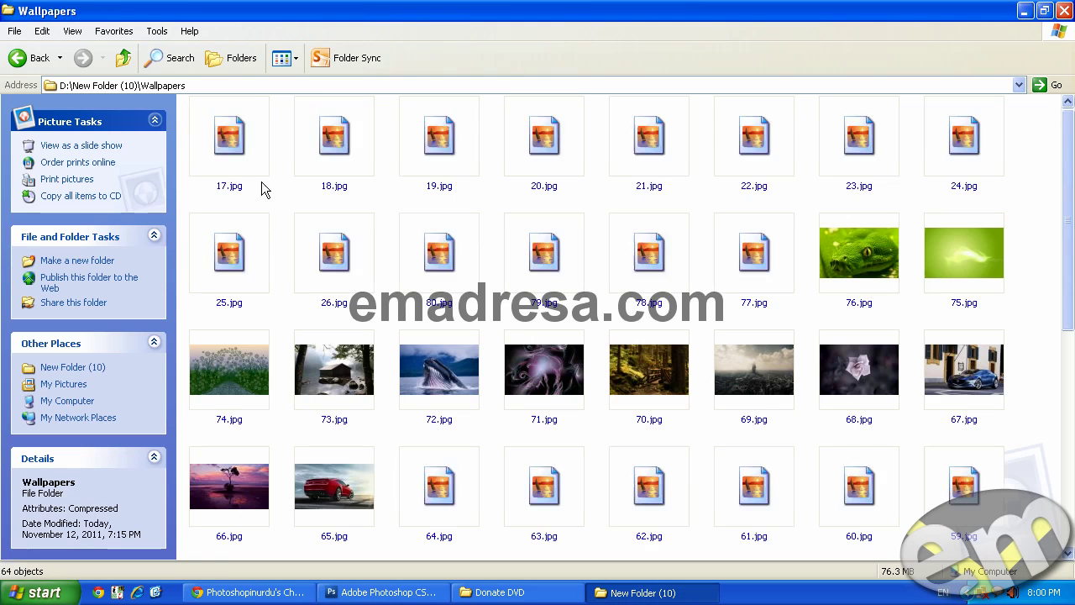
left_click(613, 593)
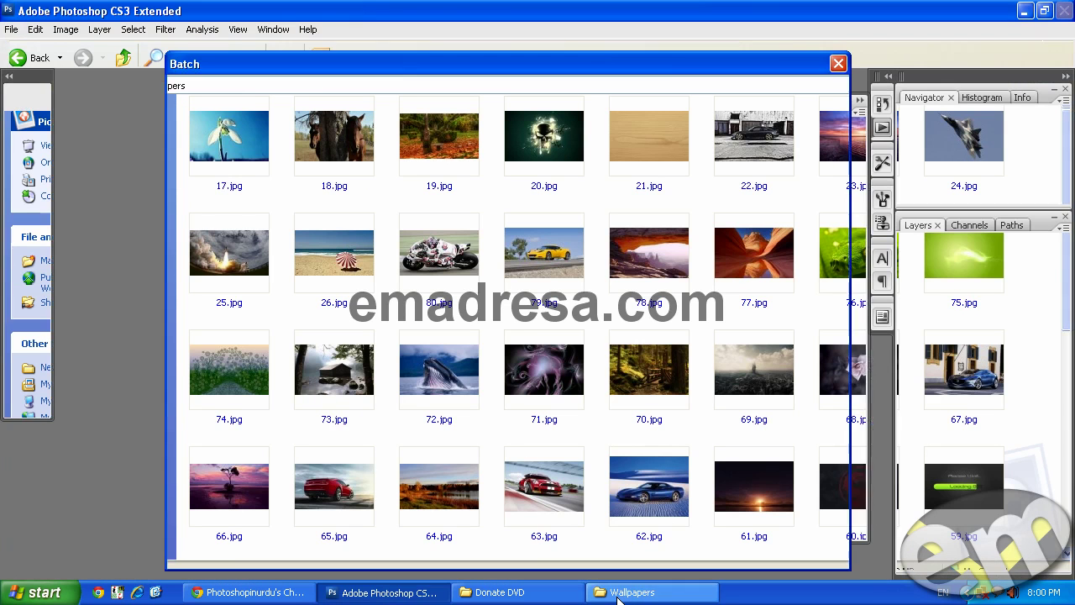
left_click(613, 592)
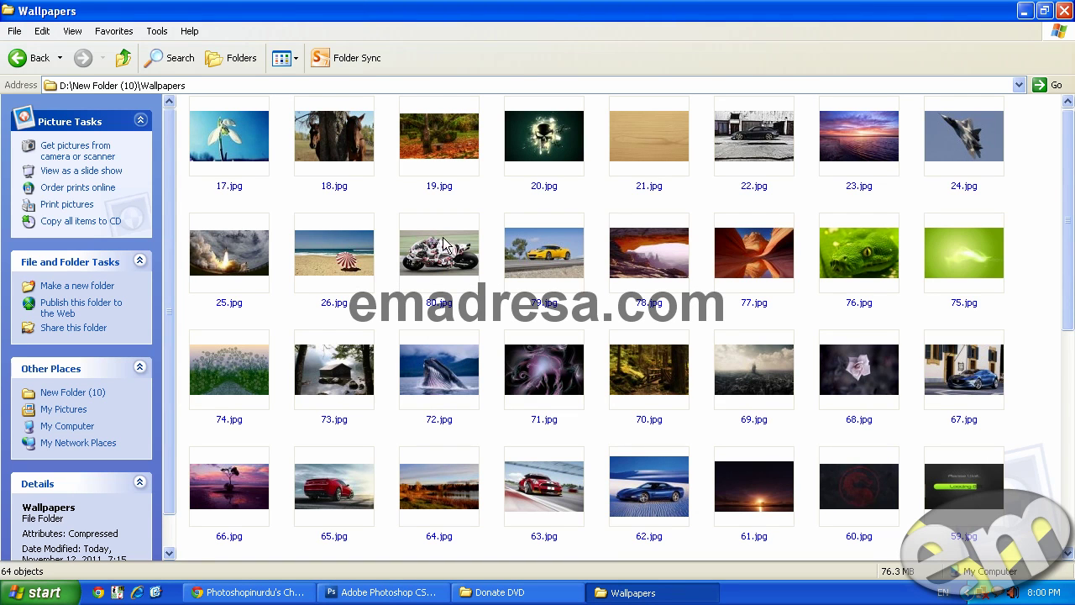
mouse_move(649, 486)
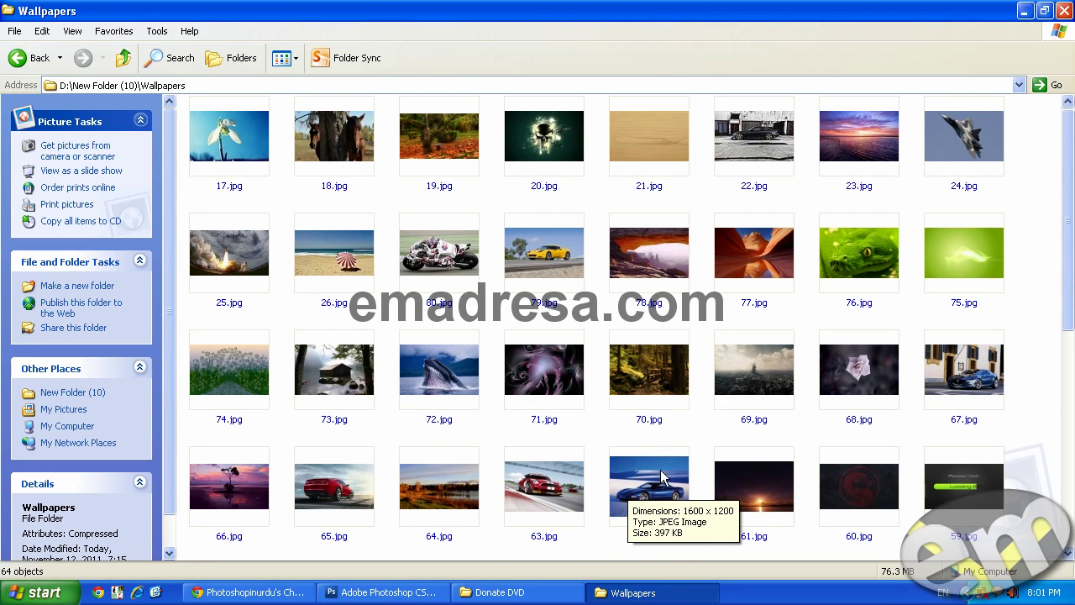
left_click(617, 591)
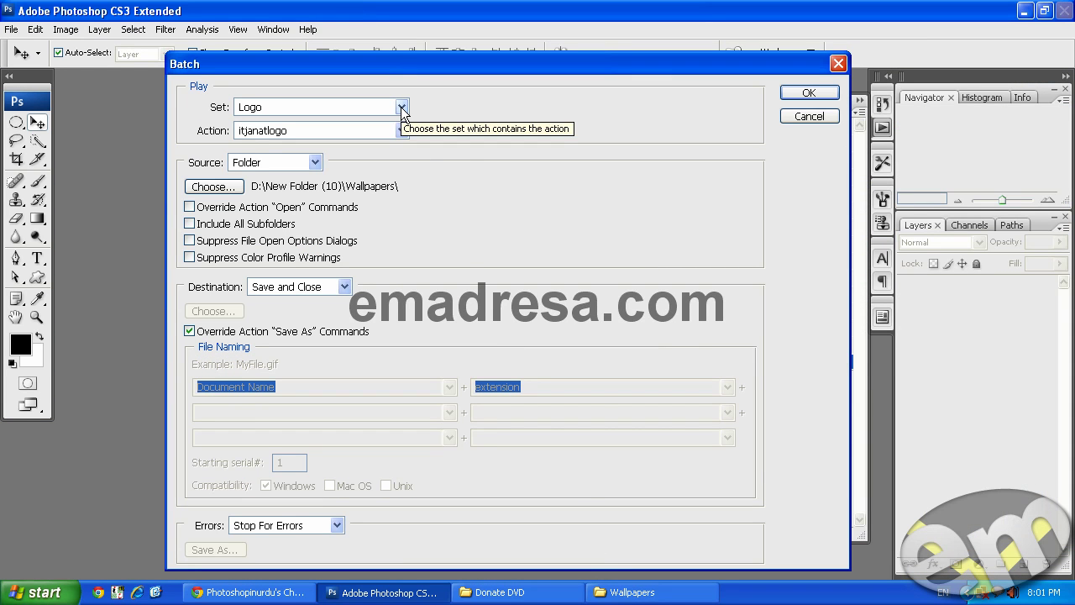
Re-pick the Logo set and its itjanatlogo action in the Batch dialog
left_click(403, 106)
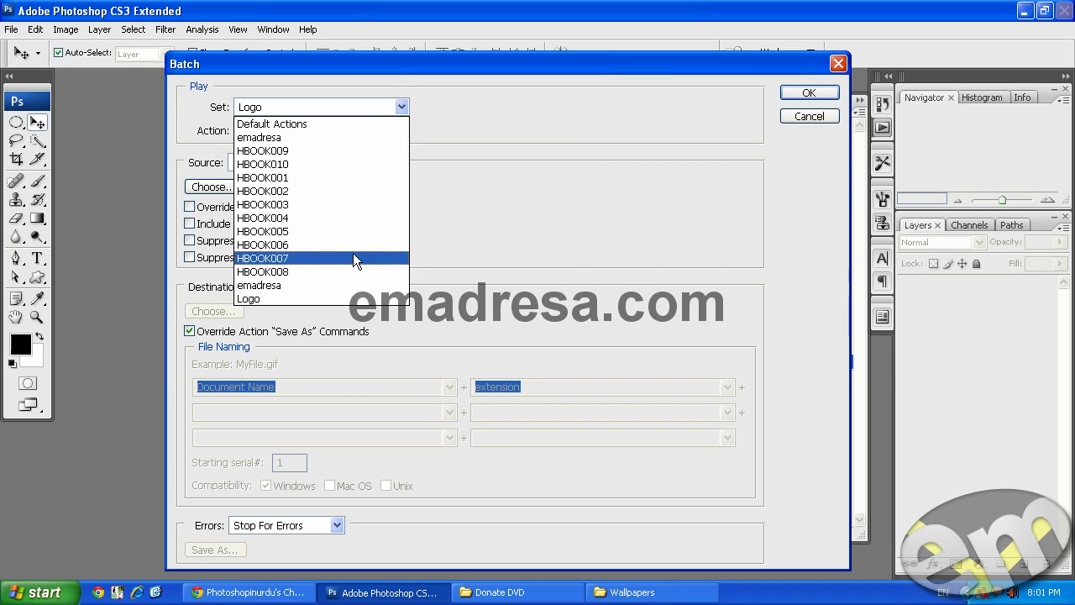
left_click(345, 298)
left_click(401, 131)
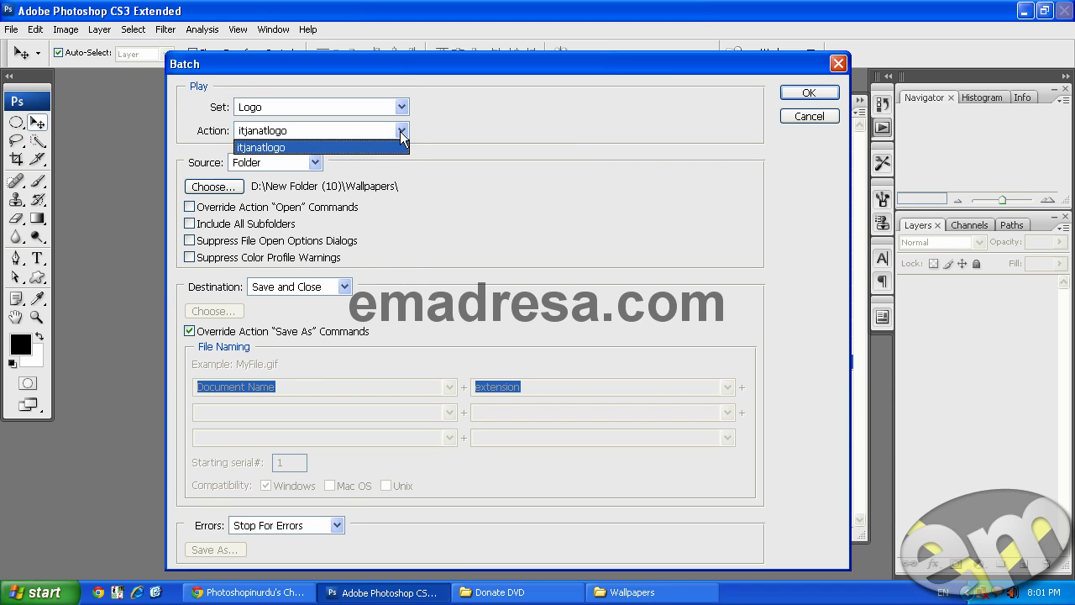
left_click(386, 148)
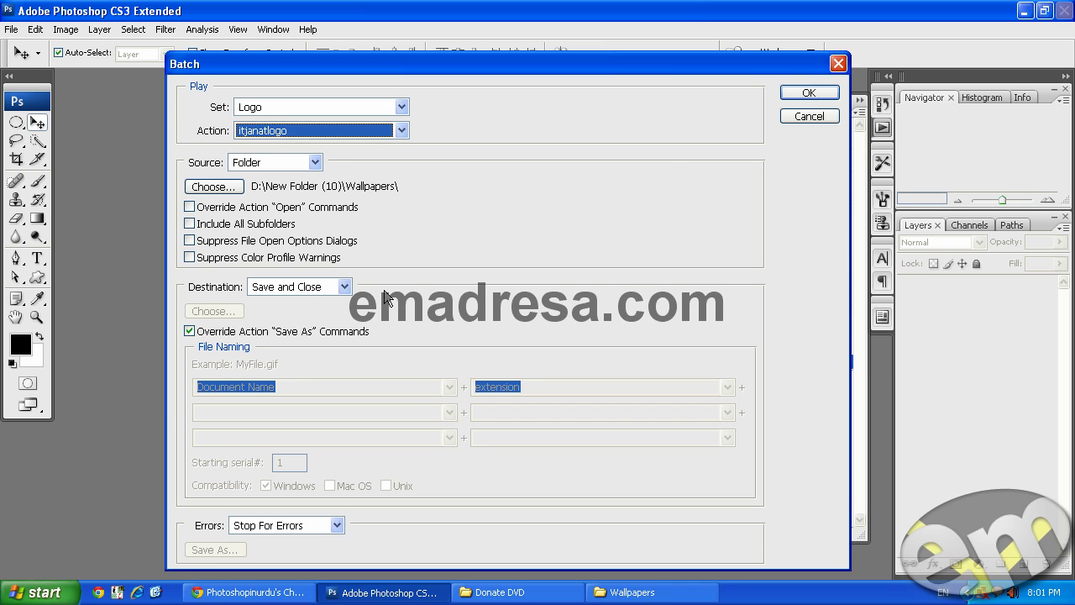
Start the batch run so itjanatlogo stamps every wallpaper in the folder
left_click(794, 93)
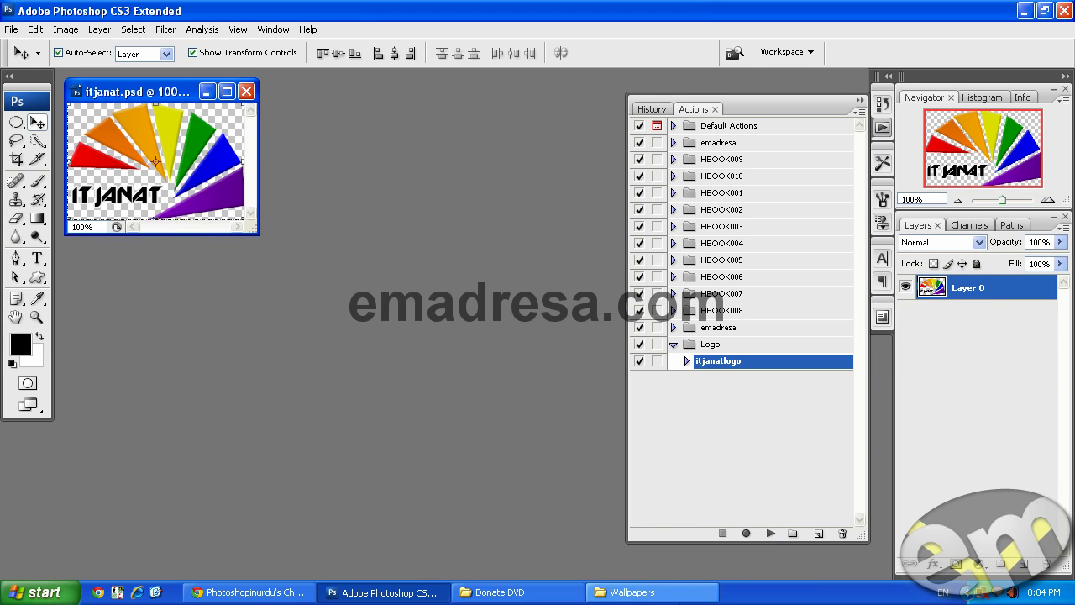
Open 17.jpg from Wallpapers in the viewer and step through neighbouring images
left_click(672, 592)
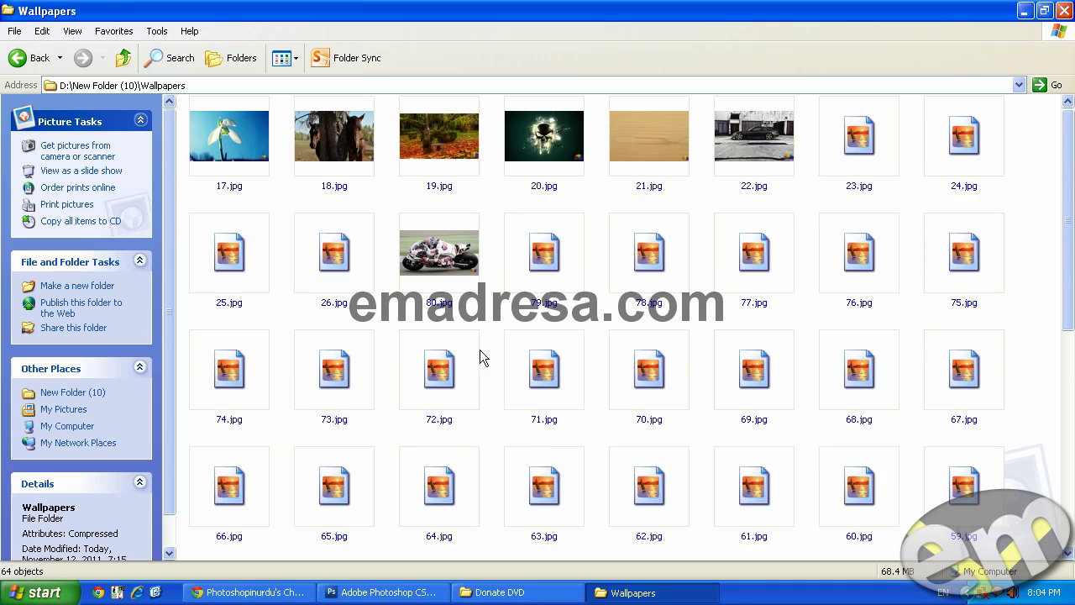
double_click(250, 131)
key("Right")
key("Right")
key("Right")
key("Right")
key("Right")
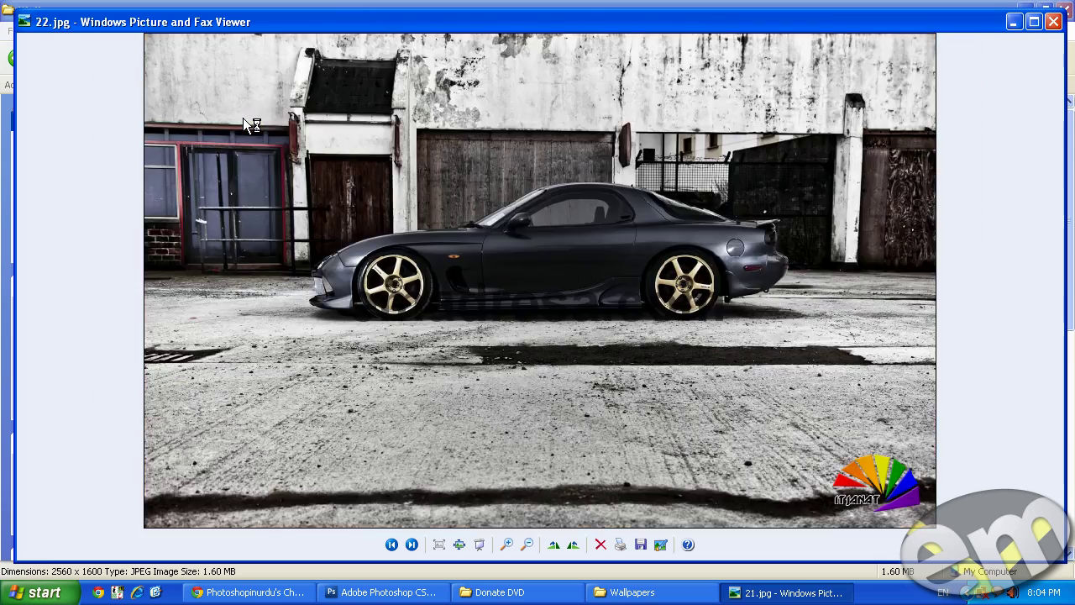
key("Right")
key("Right")
key("Right")
key("Right")
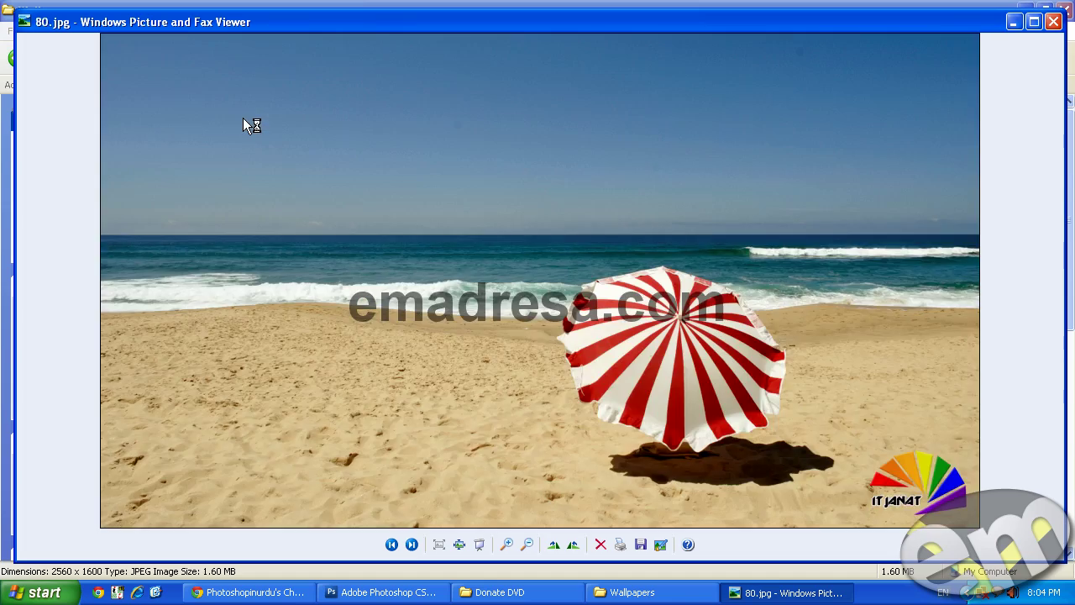
key("Left")
key("Left")
key("Left")
key("Left")
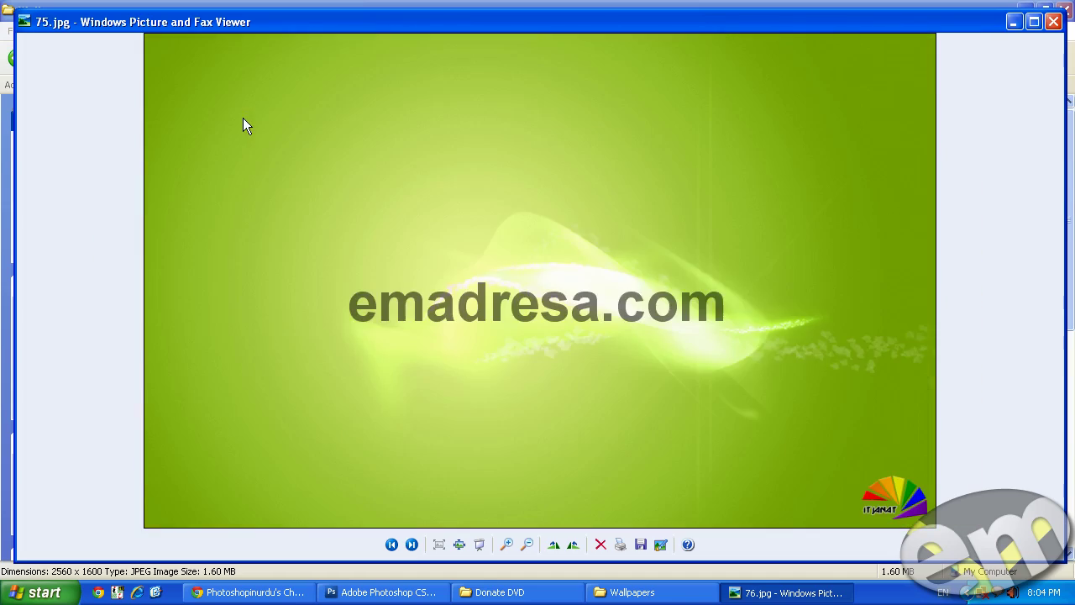
Page back through earlier wallpapers checking for the logo, then close the viewer
key("Left")
key("Left")
key("Left")
key("Left")
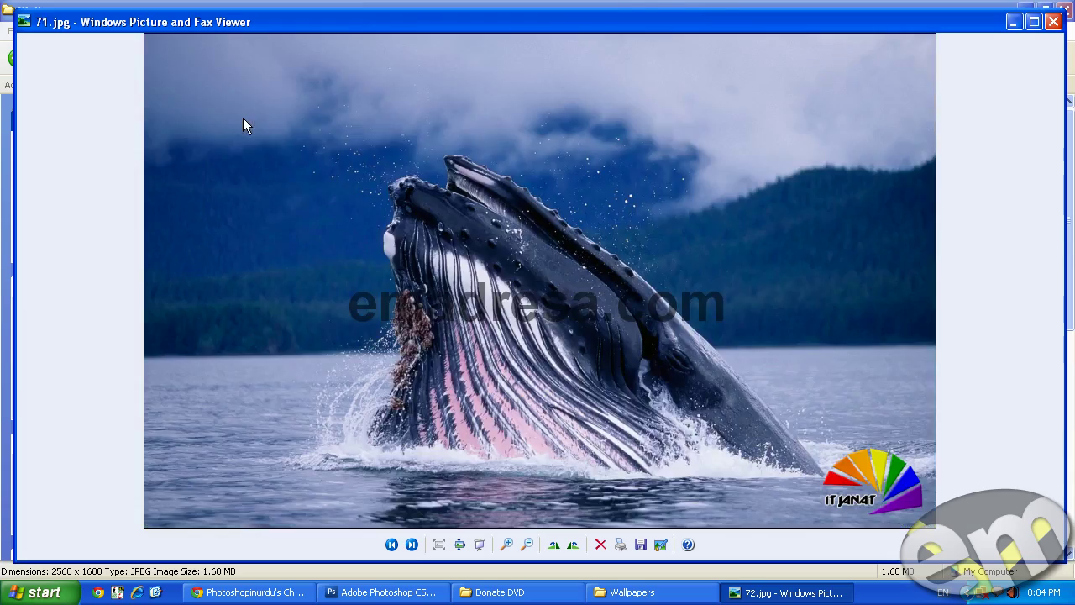
key("Left")
key("Left")
key("Left")
key("Left")
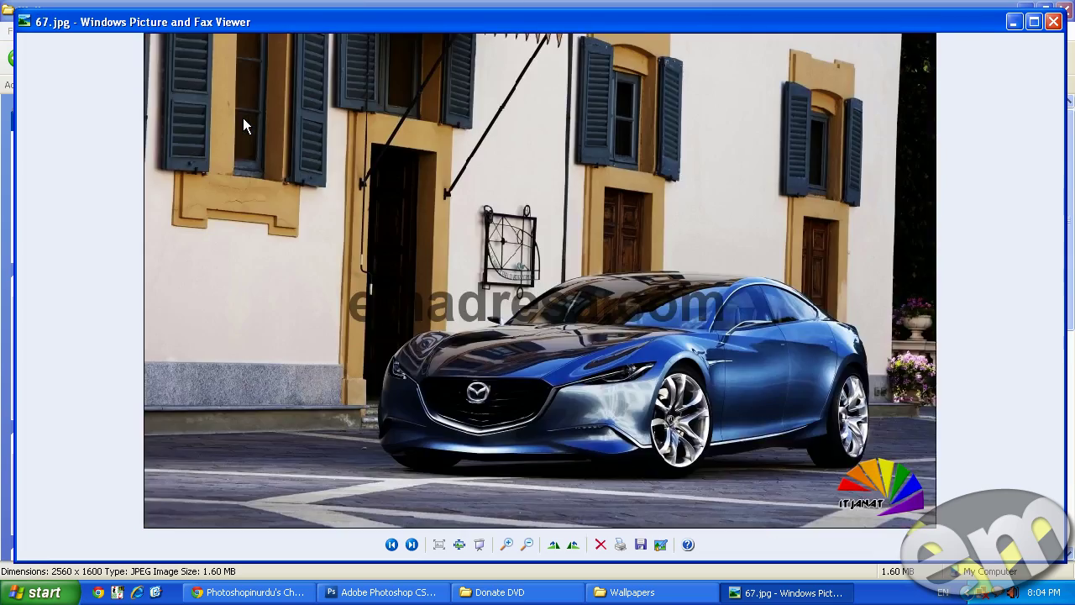
key("Left")
key("Left")
key("Left")
key("Left")
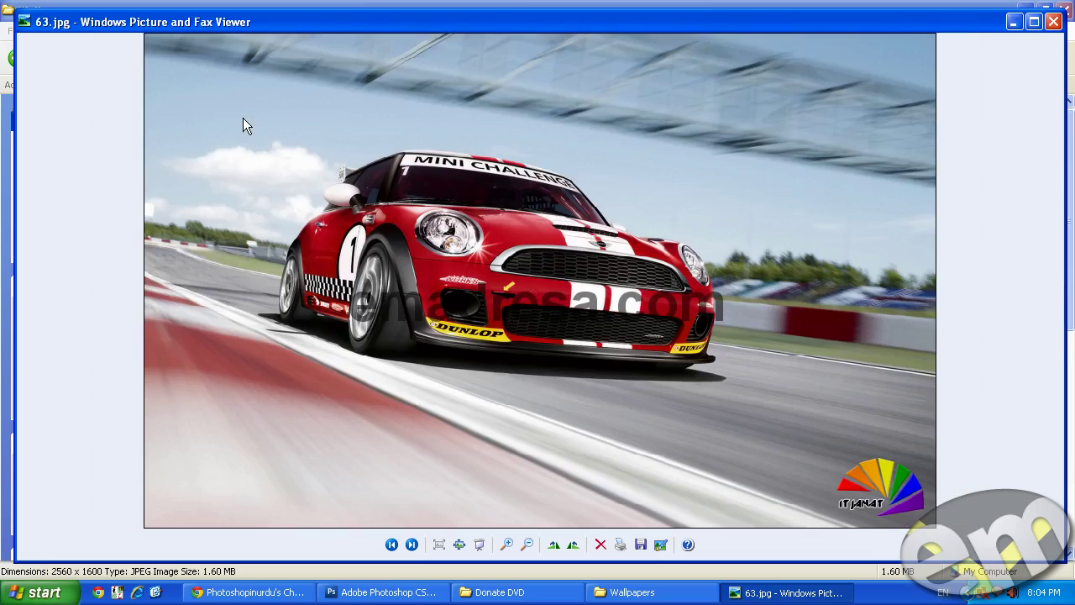
key("Left")
key("Left")
key("Left")
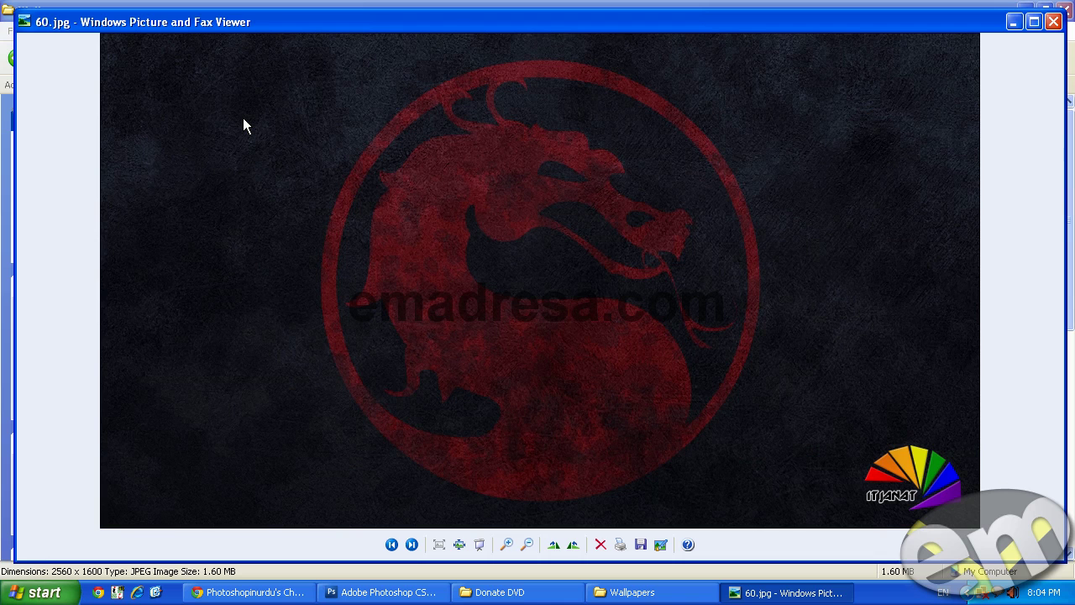
key("Left")
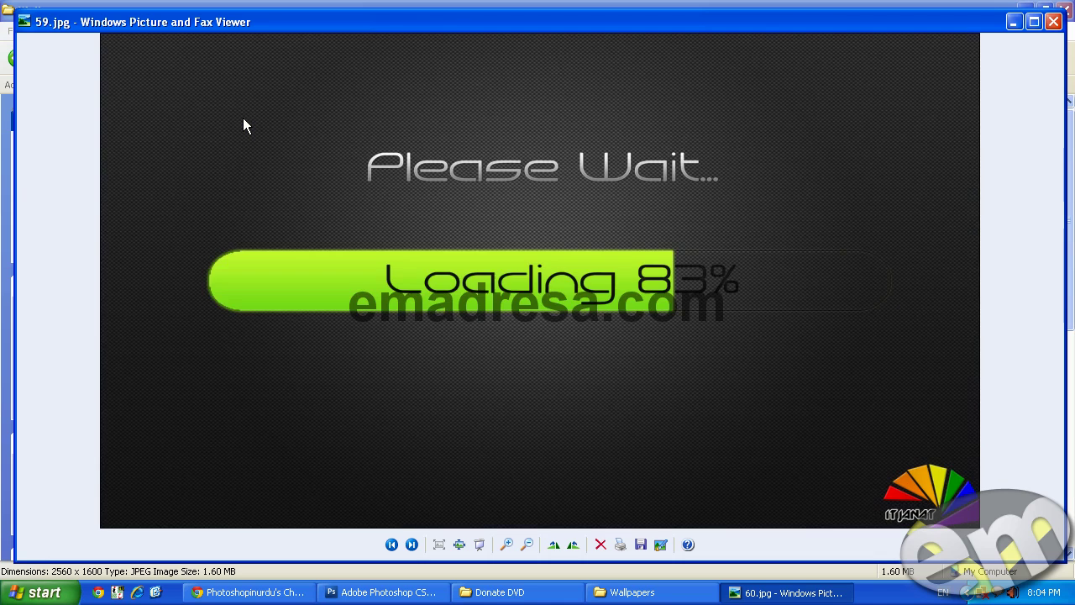
key("Left")
key("Left")
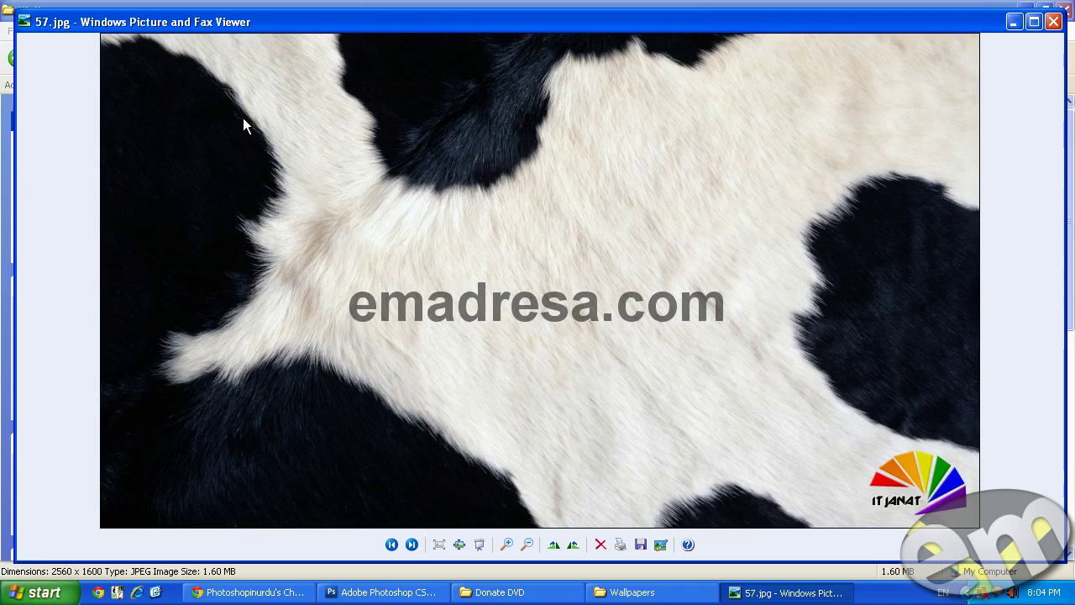
key("Left")
key("Left")
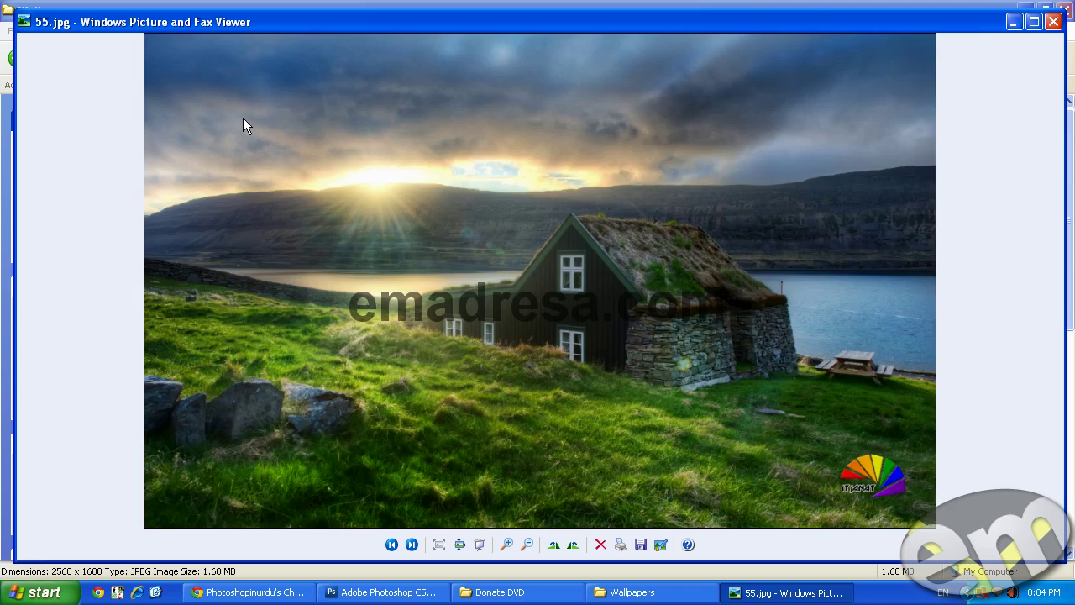
key("Left")
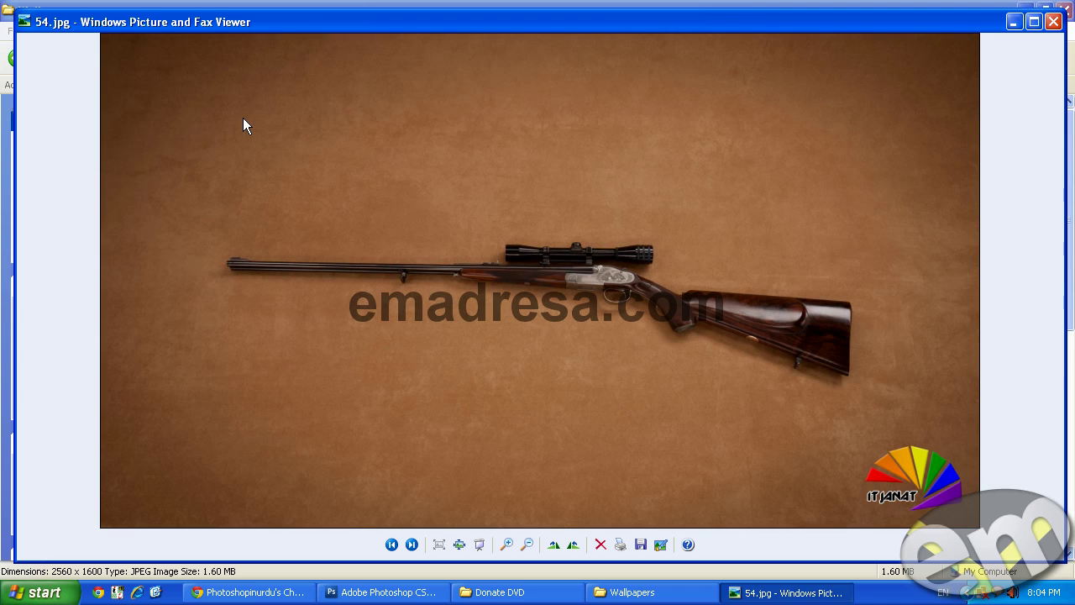
key("Left")
key("Left")
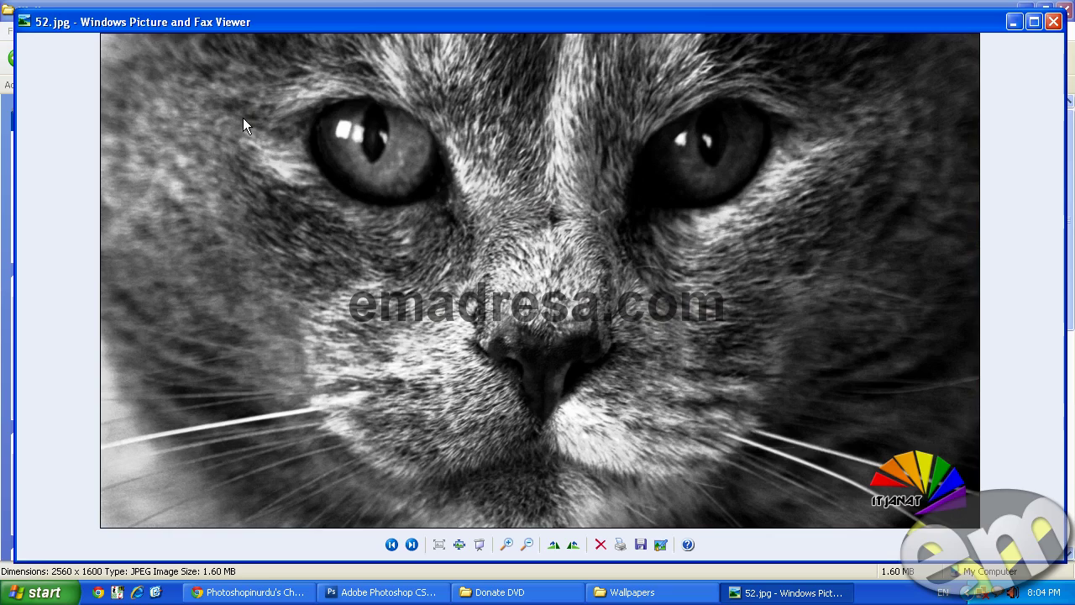
key("Left")
key("Left")
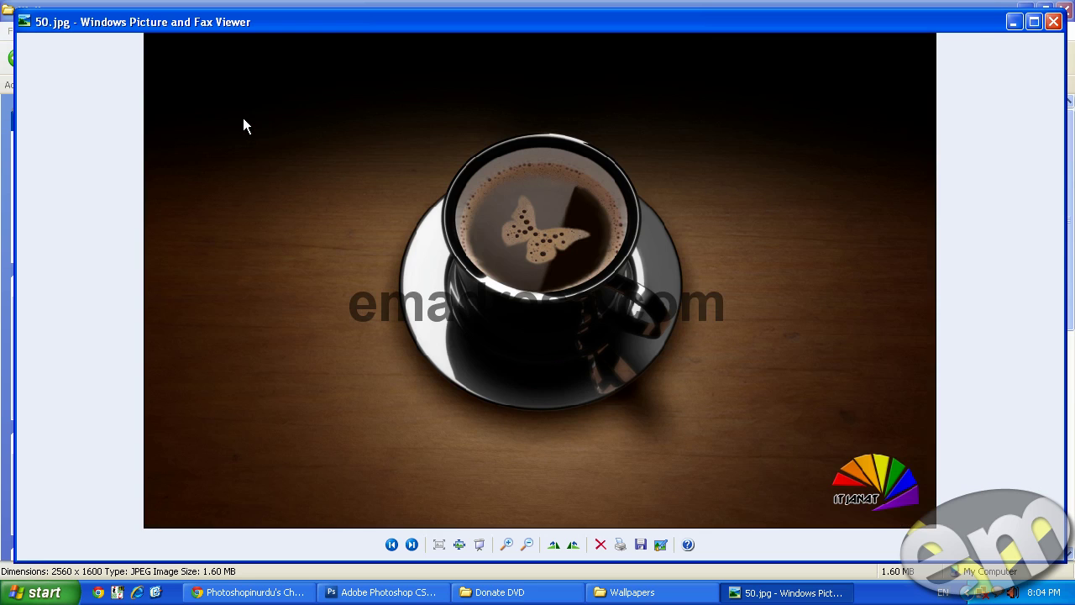
key("Right")
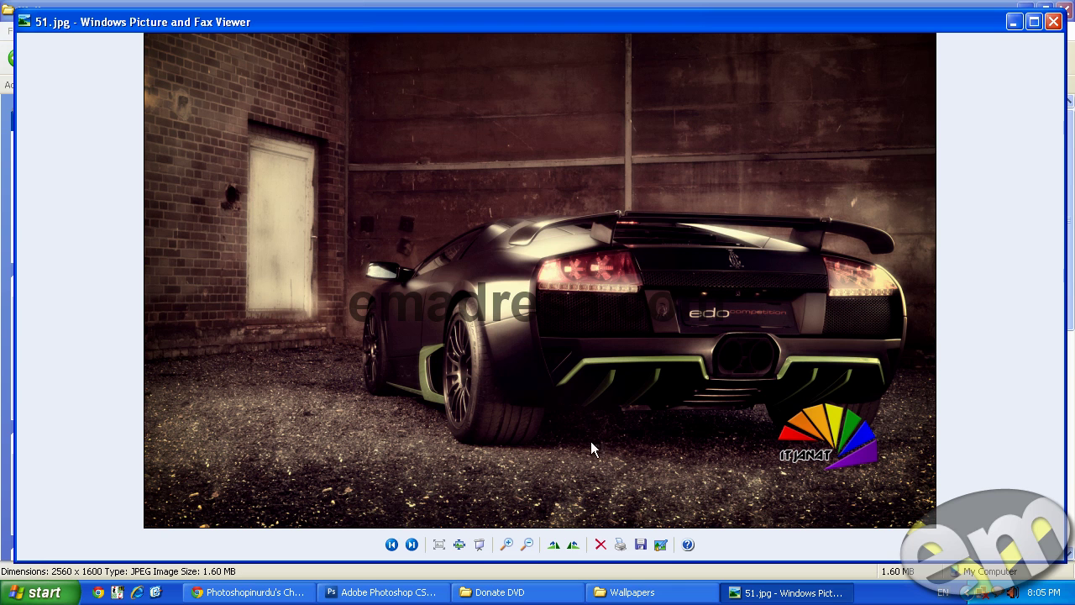
left_click(1054, 24)
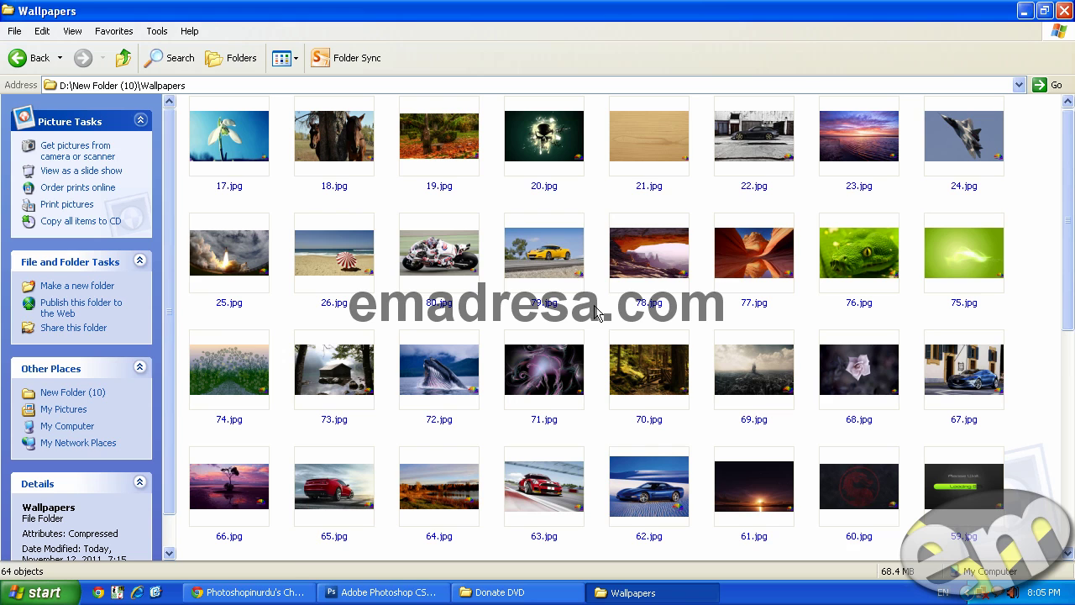
Bring Chrome forward and cycle through the Facebook, YouTube and itjanat.com forum tabs
left_click(249, 592)
left_click(124, 10)
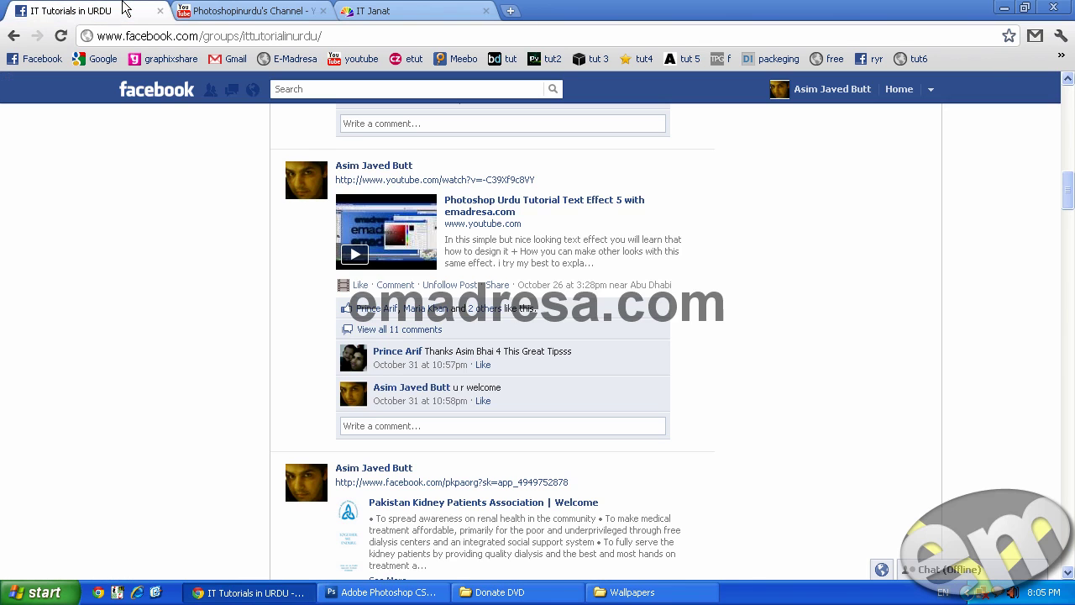
left_click(200, 9)
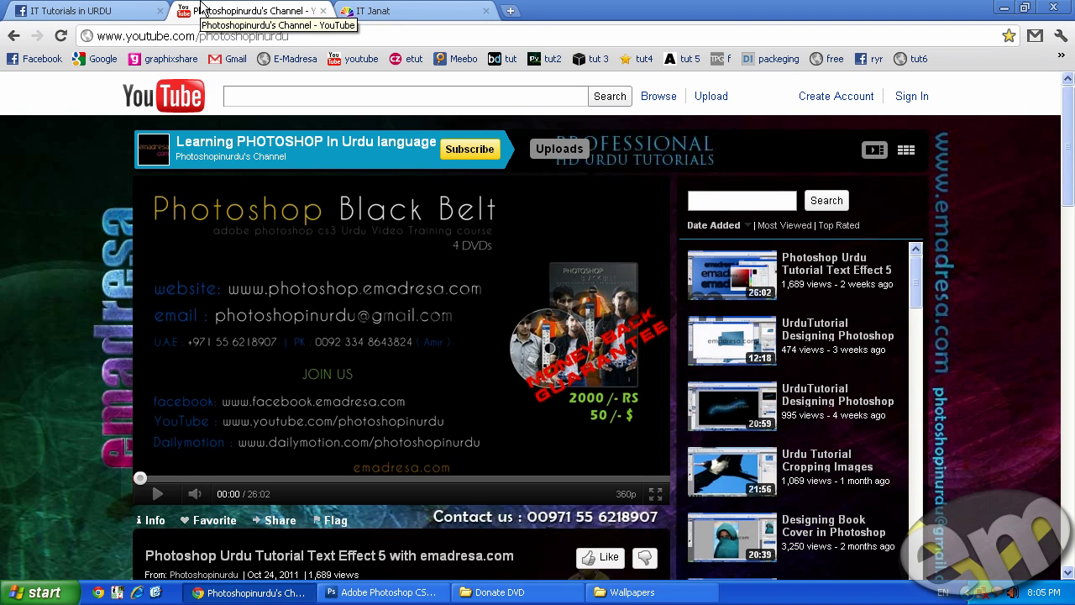
left_click(378, 10)
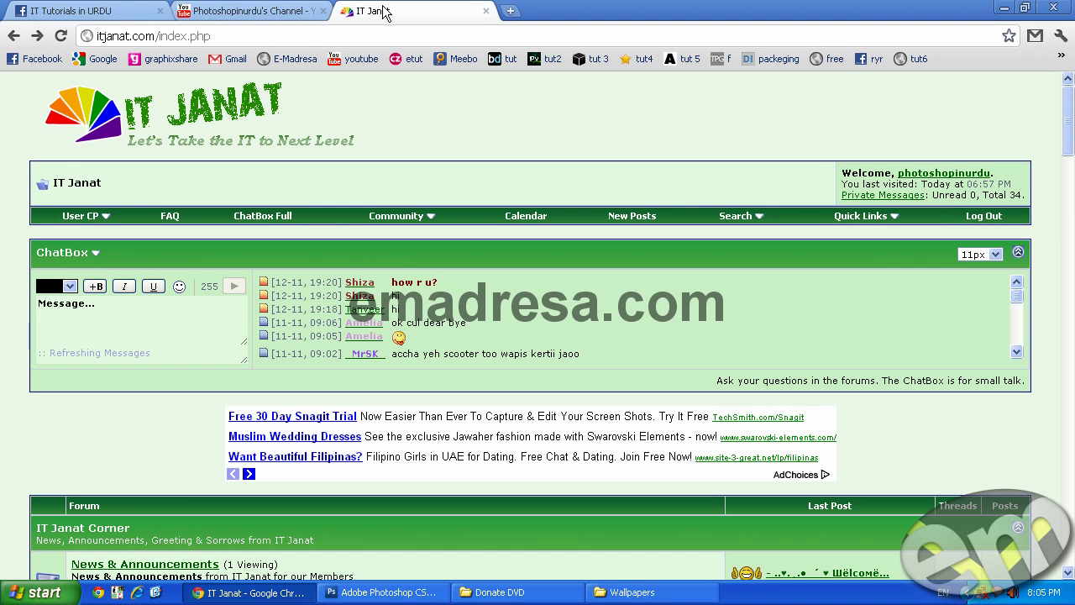